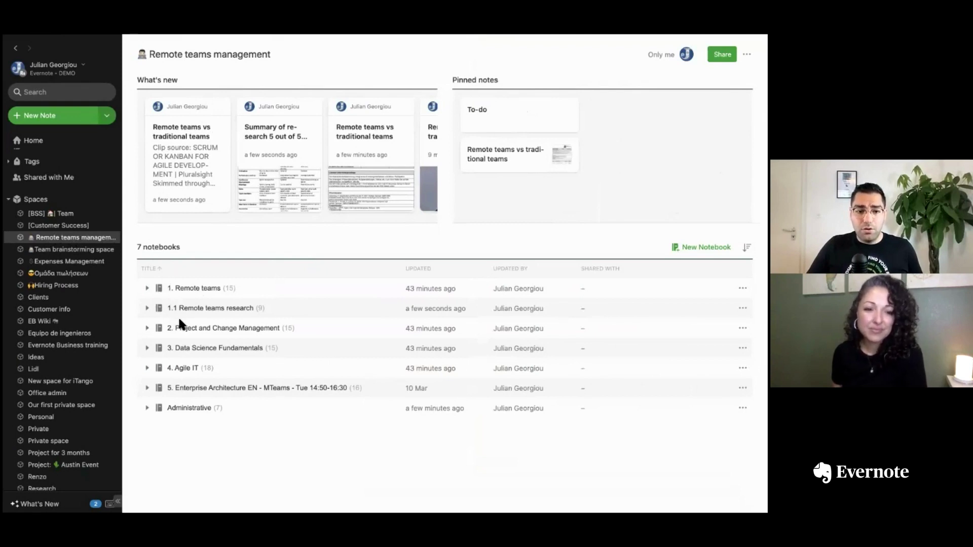
# - Look into the 1.1 Remote teams research notebook and return to the Remote teams management space
pyautogui.click(224, 308)
pyautogui.click(16, 48)
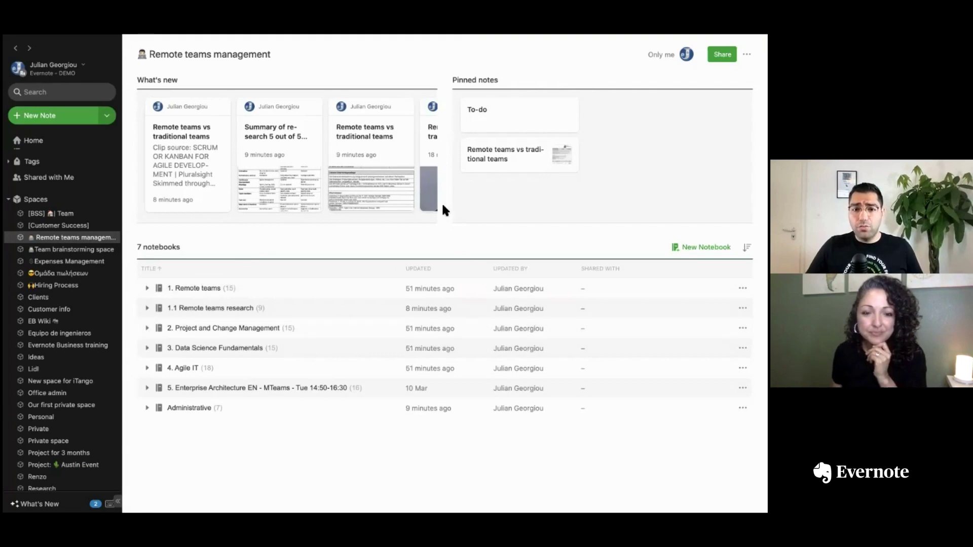
# - Switch to the Chrome browser and skim the Harvard Business Review article on managing newly remote workers
pyautogui.press('super+Tab')
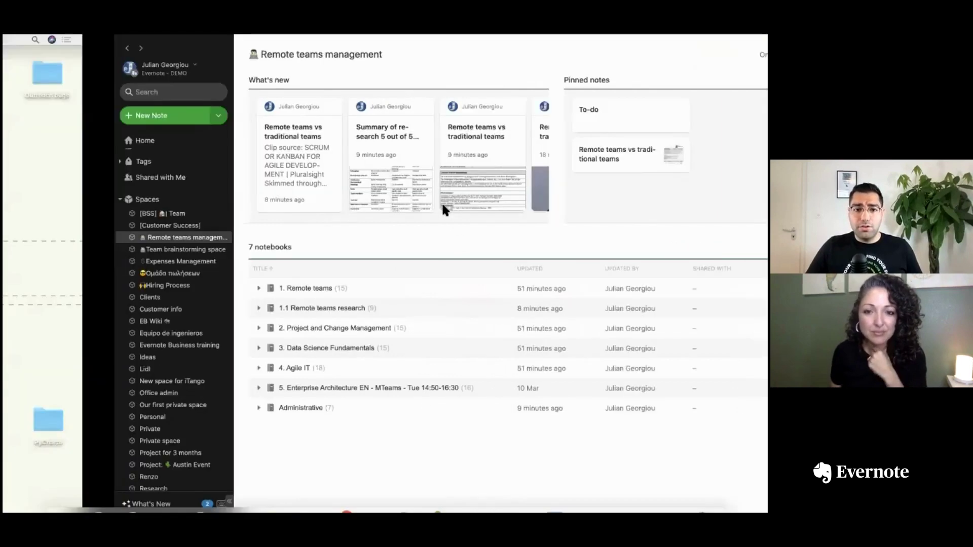
pyautogui.click(48, 57)
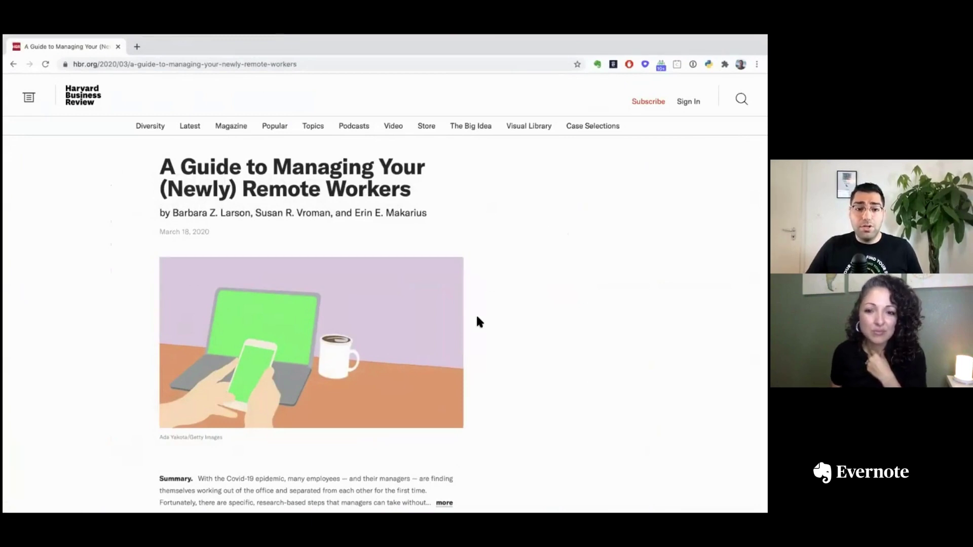
pyautogui.scroll(-5, 477, 317)
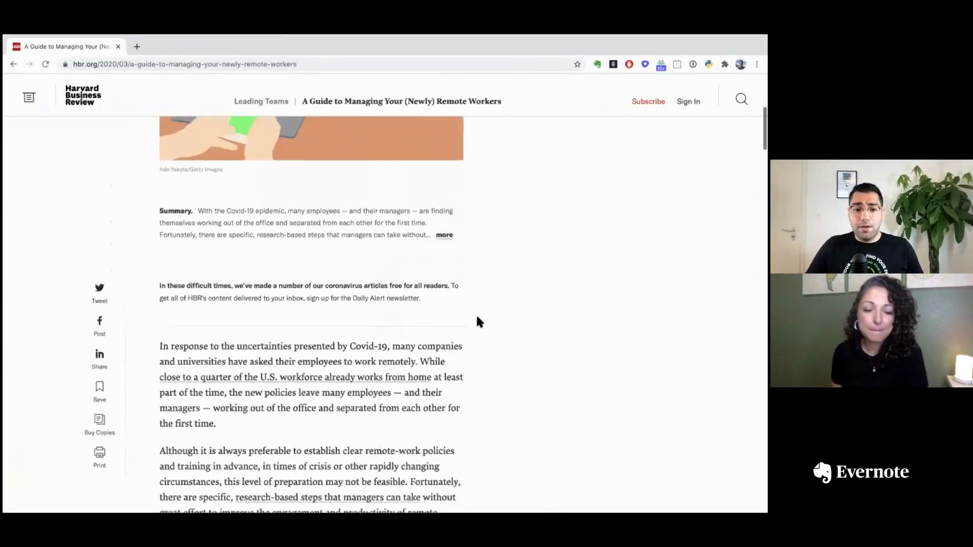
pyautogui.scroll(-3, 477, 317)
pyautogui.scroll(-5, 477, 316)
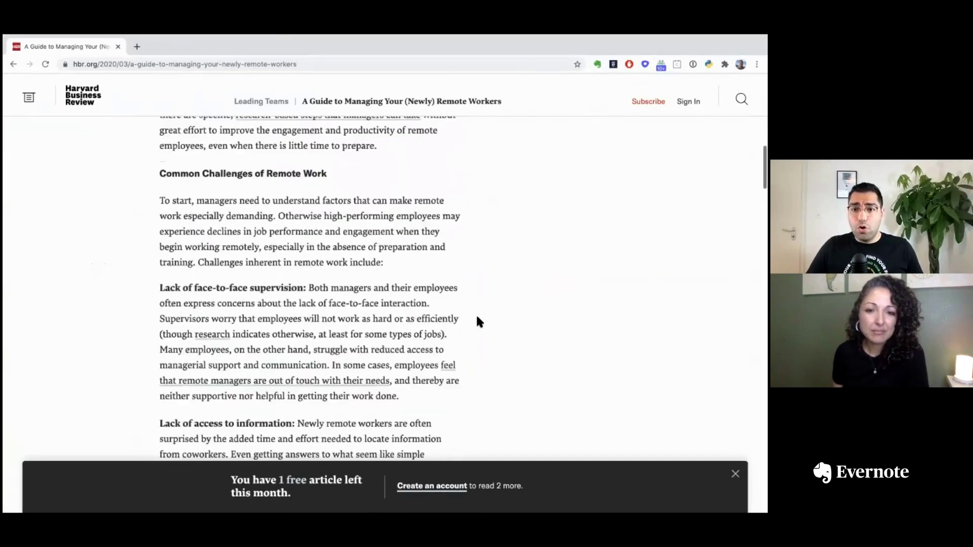
pyautogui.scroll(15, 477, 319)
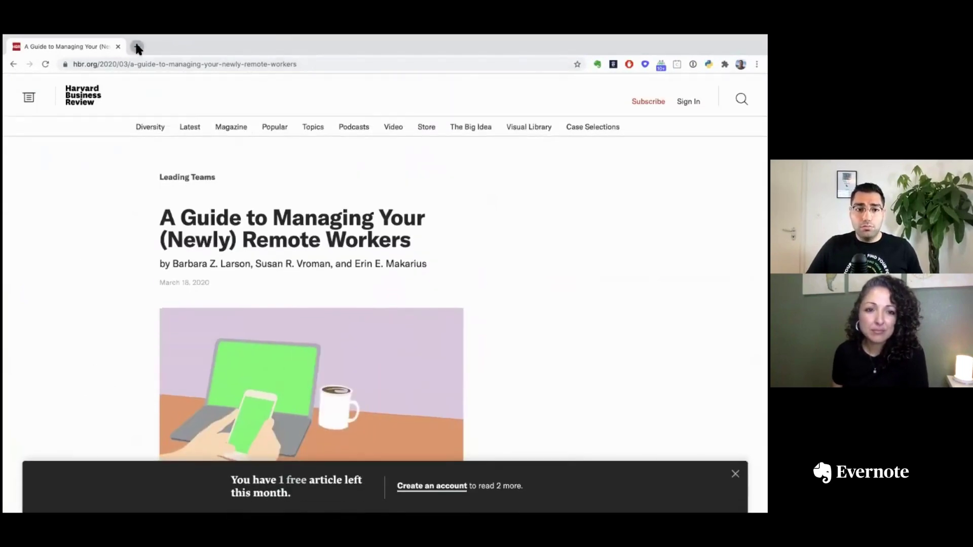
# - Look up "evernote web clipper" in a new tab, view the Web Clipper page and close that tab
pyautogui.click(135, 46)
pyautogui.write('ev')
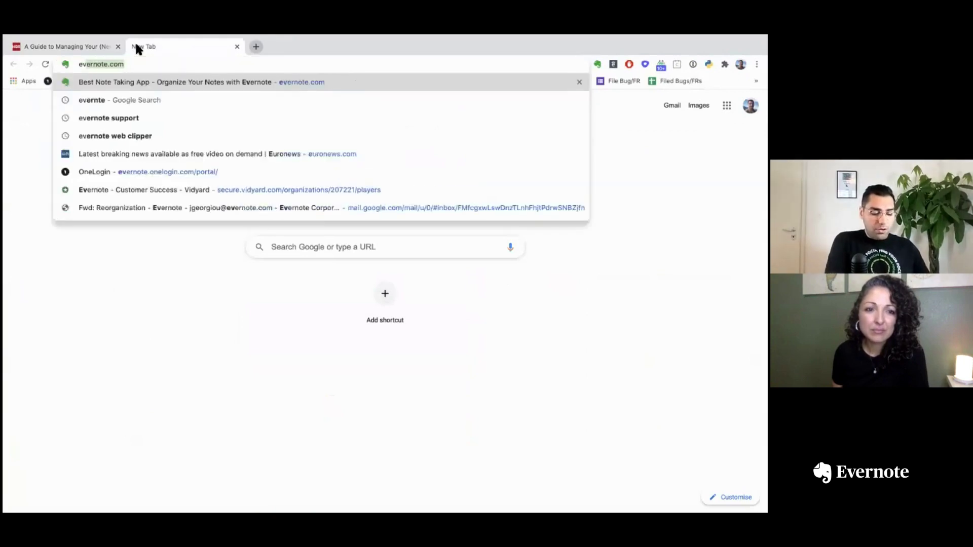
pyautogui.write('ernote web clipper')
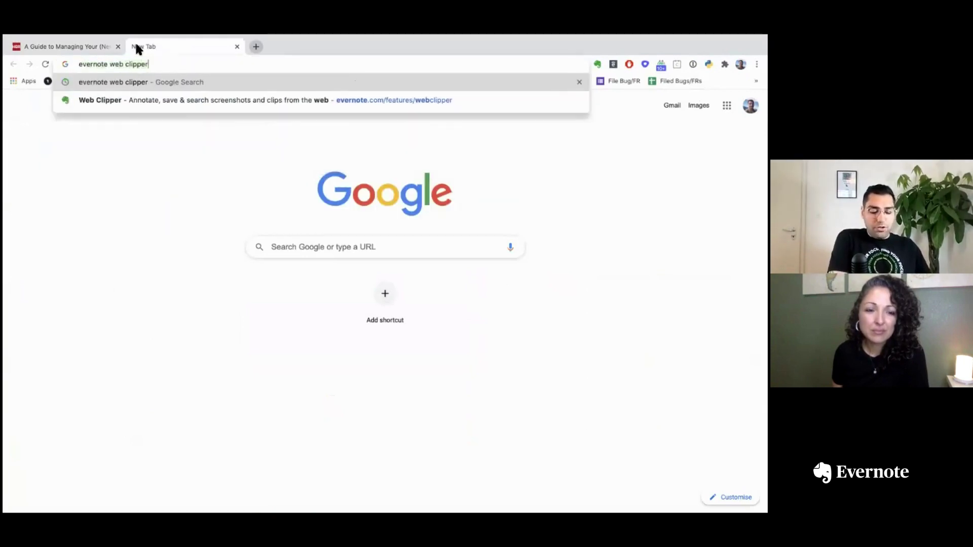
pyautogui.press('Return')
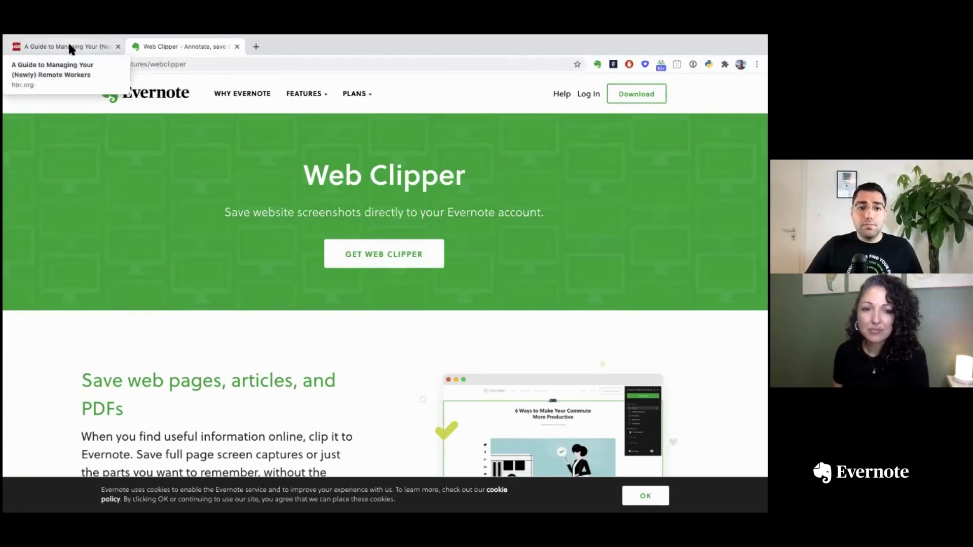
pyautogui.click(235, 47)
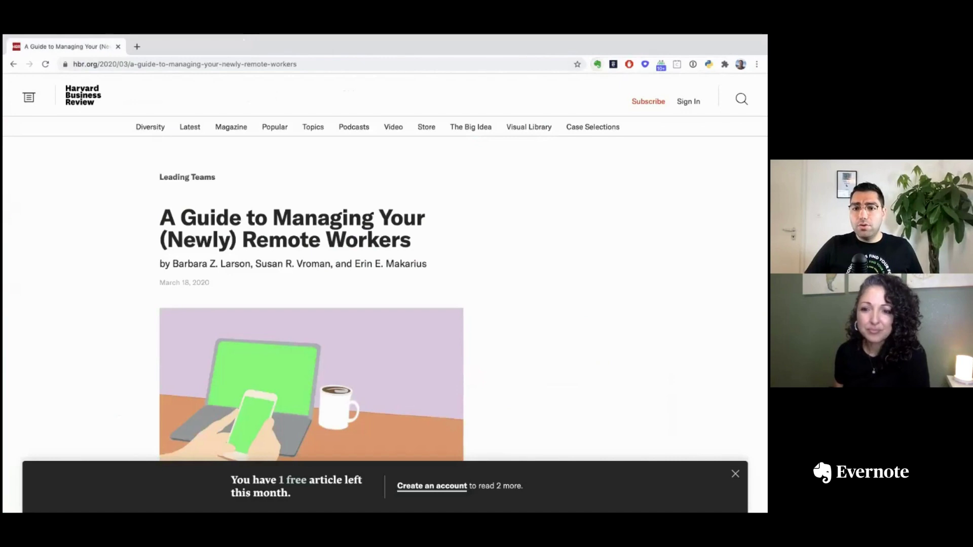
# - Start the Web Clipper on the article, compare the Article format with Simplified article, keep Simplified article and preview the clip
pyautogui.click(598, 64)
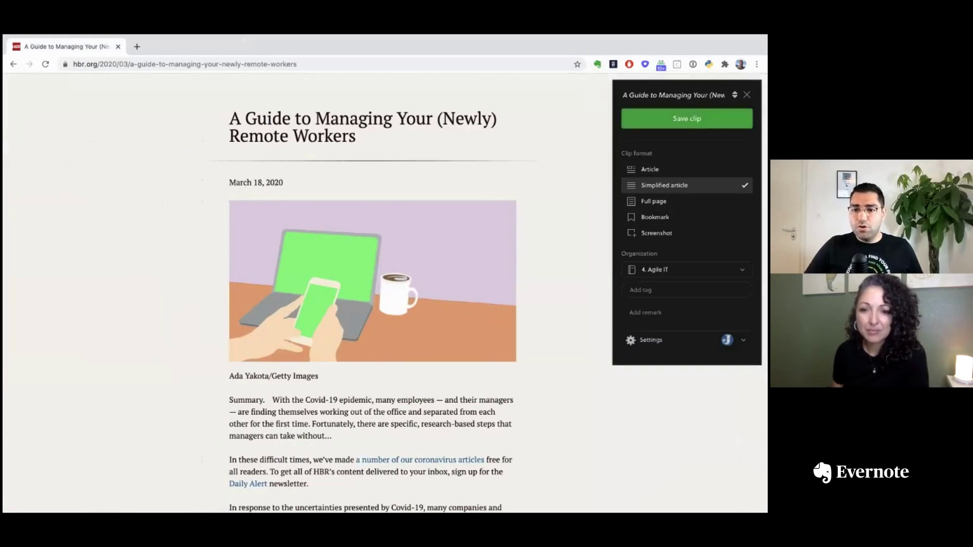
pyautogui.click(650, 170)
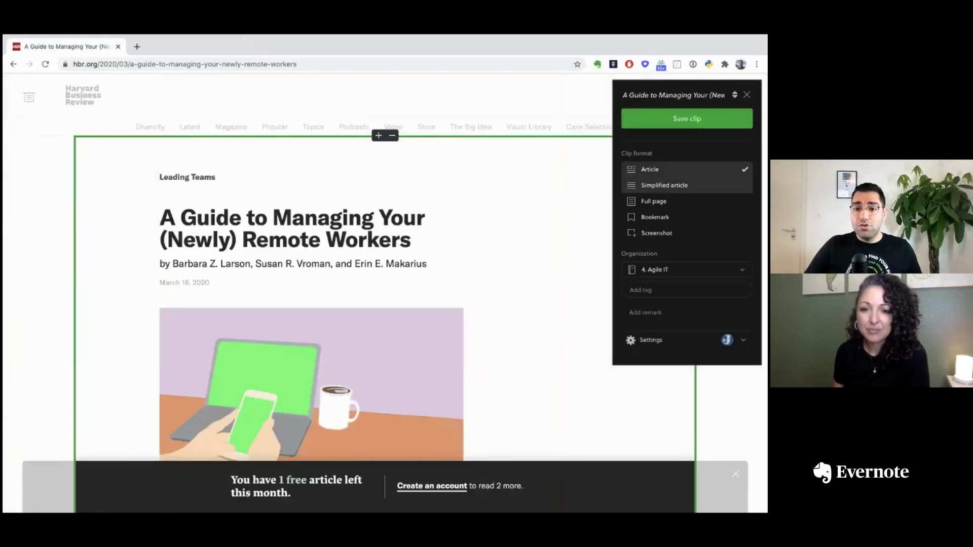
pyautogui.click(664, 185)
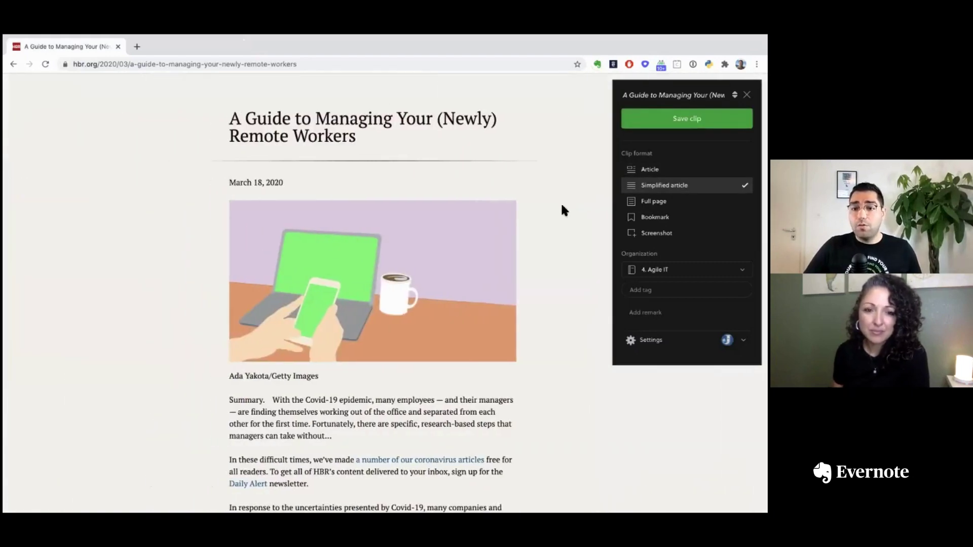
pyautogui.scroll(-20, 524, 290)
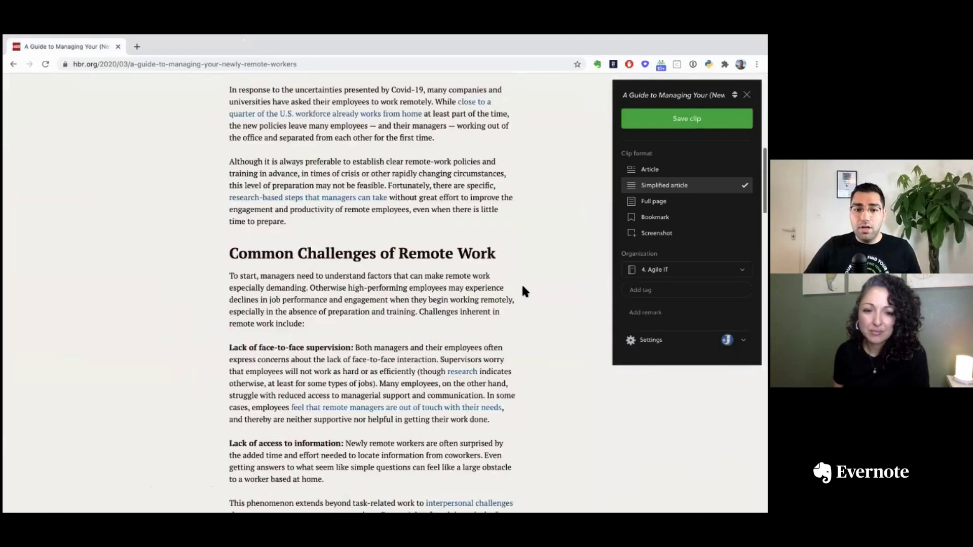
pyautogui.scroll(-20, 524, 289)
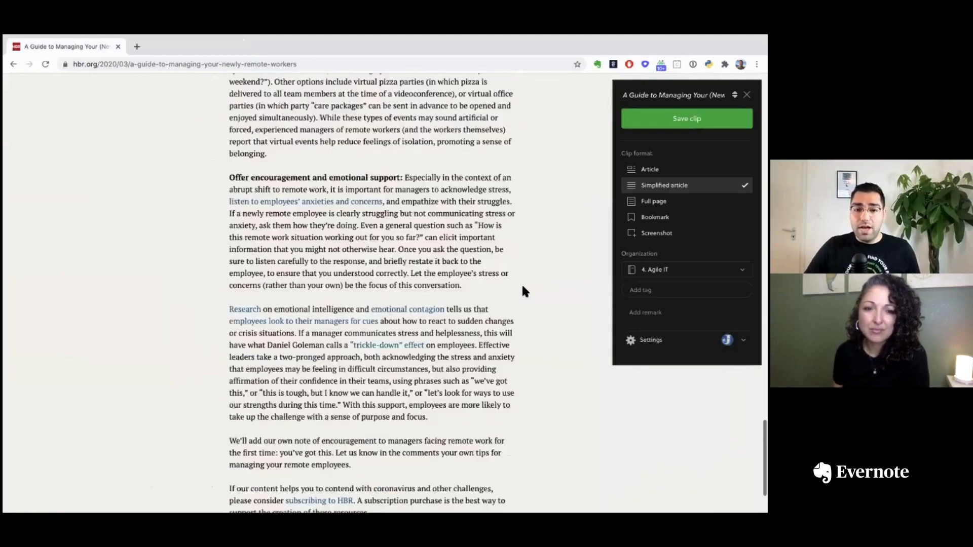
pyautogui.scroll(2, 523, 291)
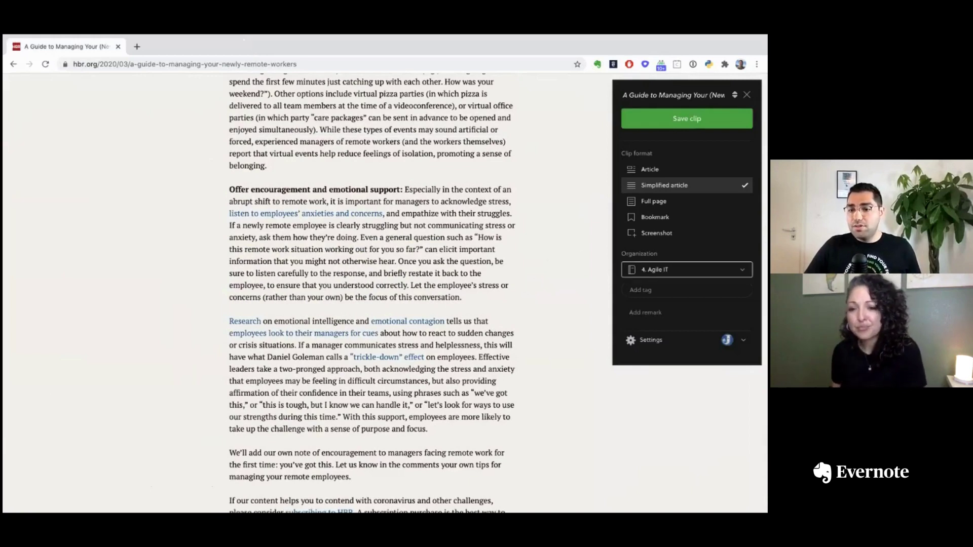
# - Find "research" among the clip destinations and set the notebook to 1.1 Remote teams research
pyautogui.click(687, 269)
pyautogui.scroll(3, 687, 321)
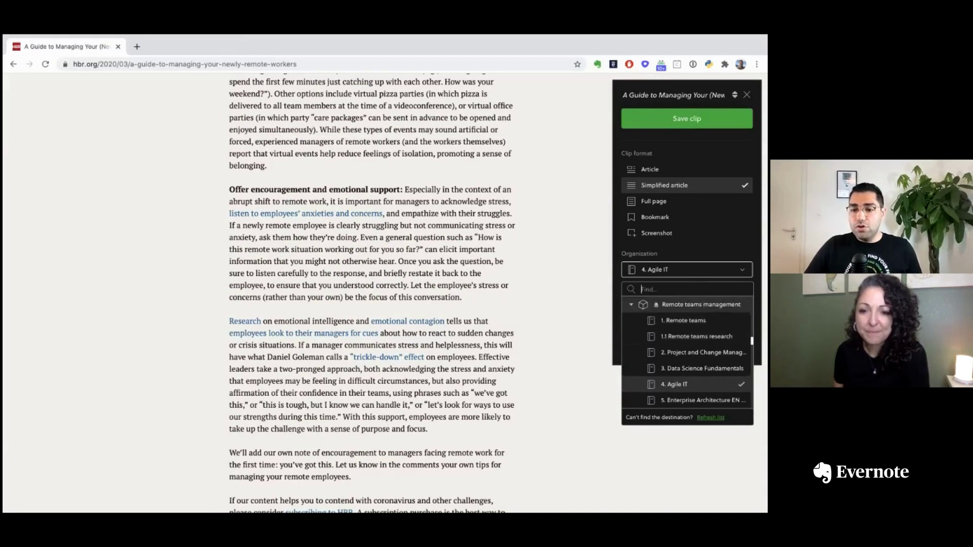
pyautogui.write('research')
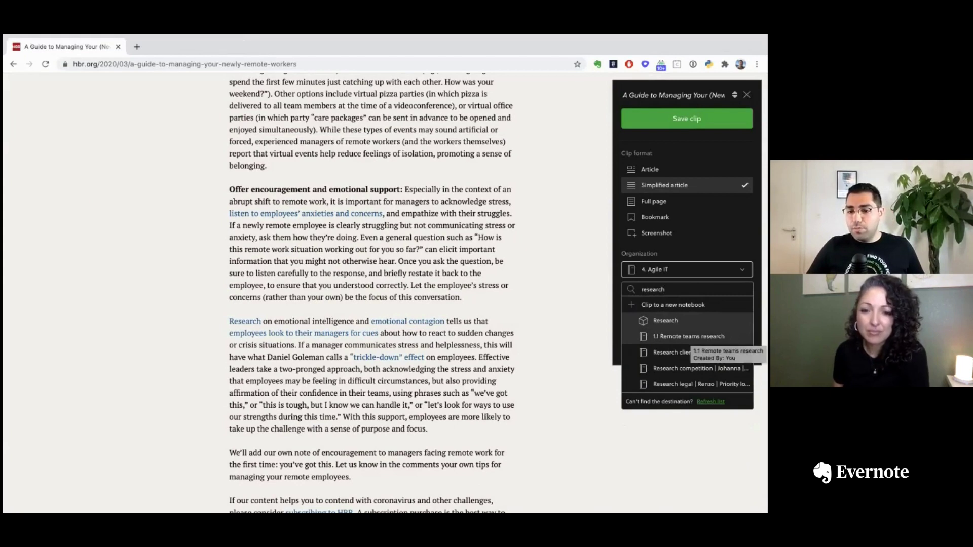
pyautogui.click(690, 337)
# - Save the article clip with the tag and remark left empty
pyautogui.click(687, 290)
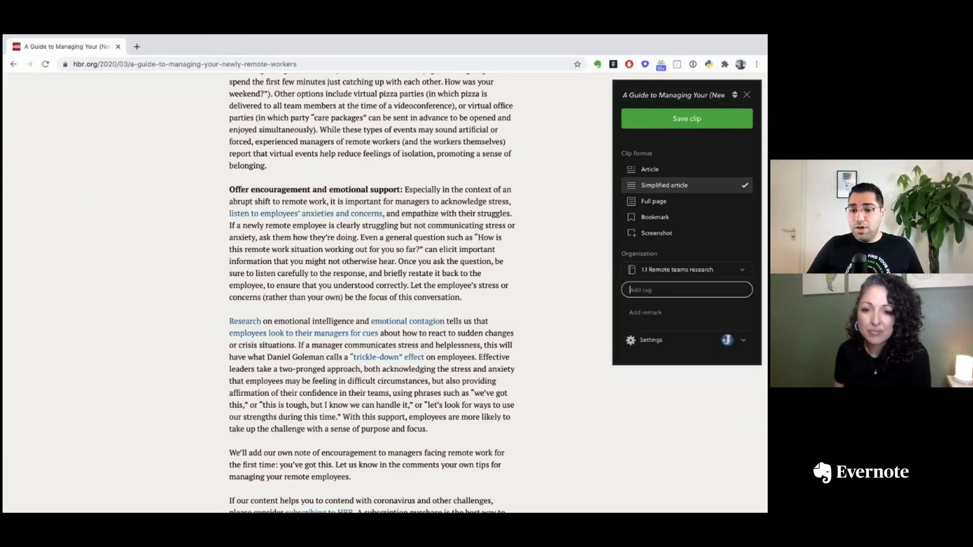
pyautogui.click(687, 315)
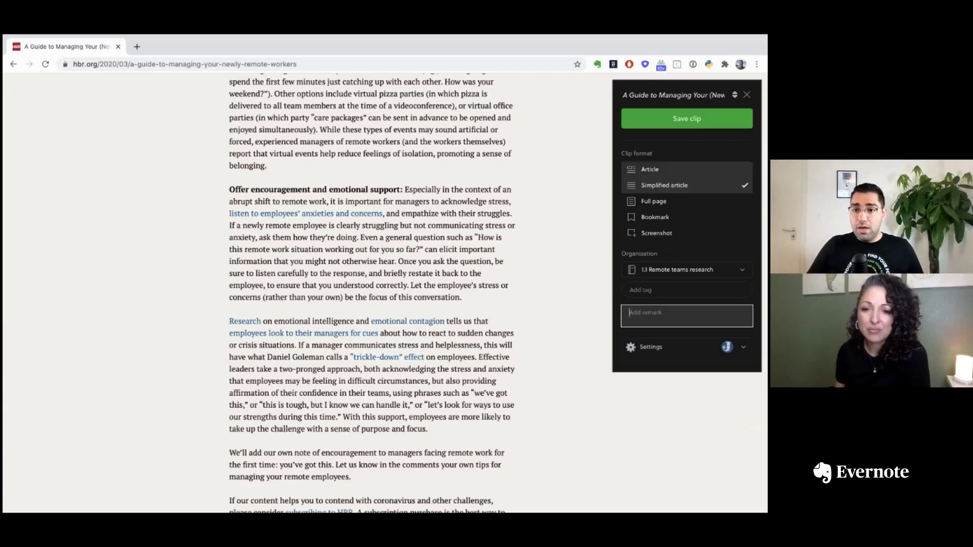
pyautogui.press('Return')
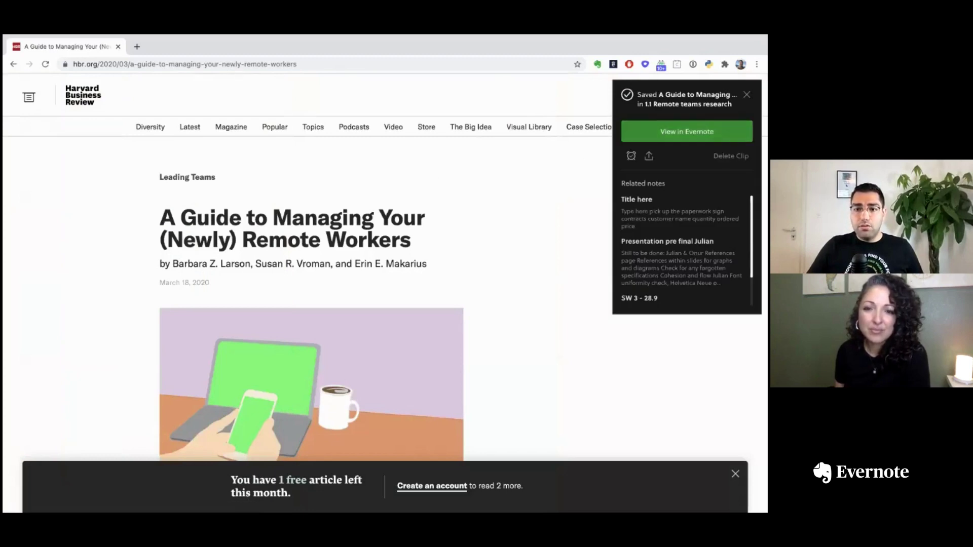
# - View the saved clip in the Evernote desktop app, opening the new article note and expanding it to full window
pyautogui.click(687, 132)
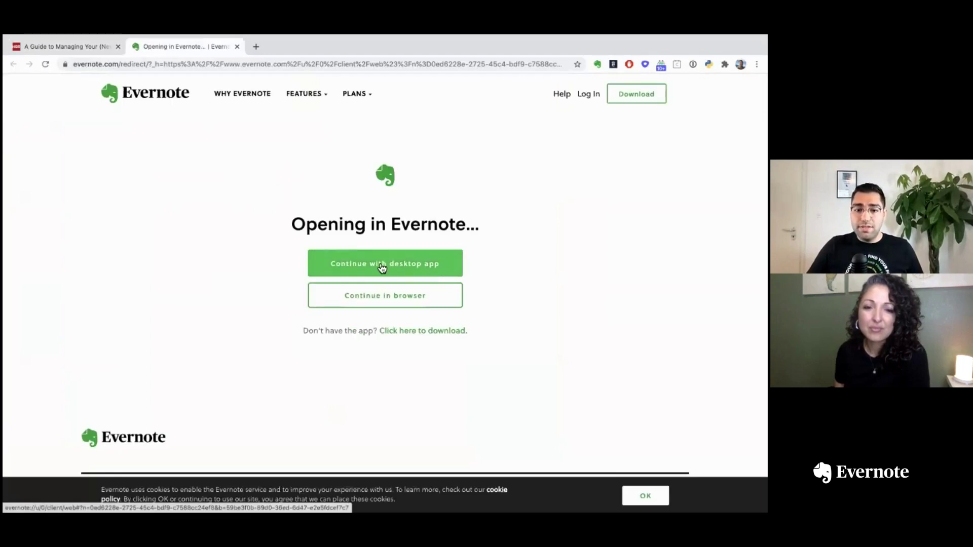
pyautogui.click(382, 267)
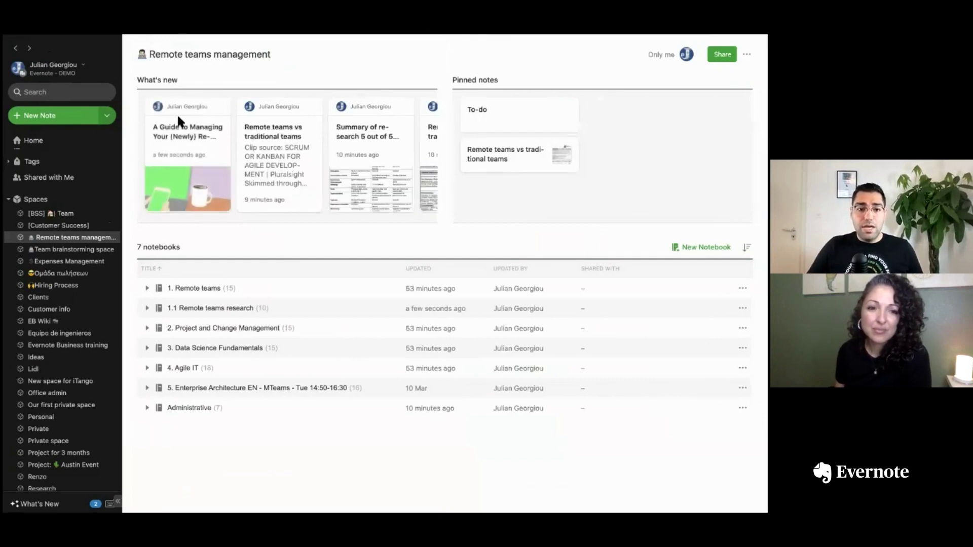
pyautogui.click(178, 121)
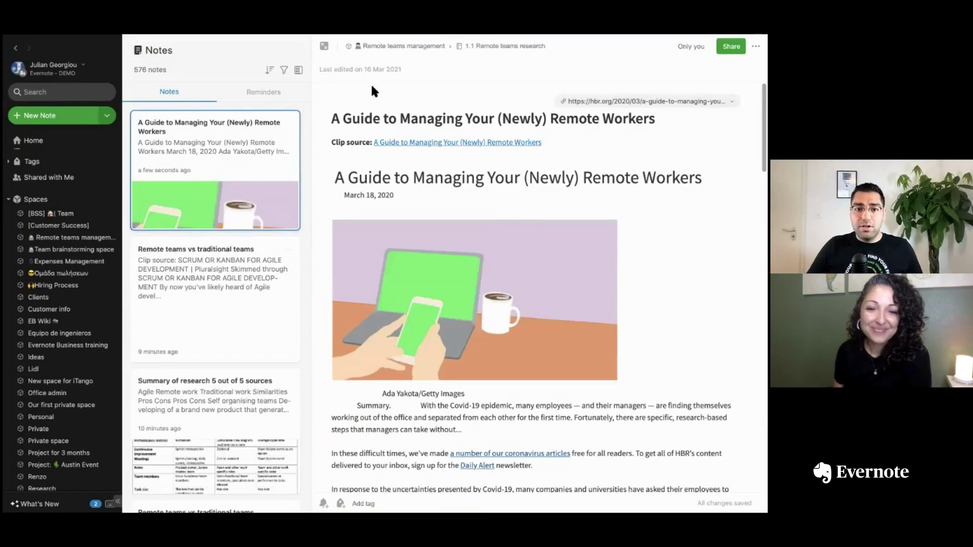
pyautogui.click(324, 46)
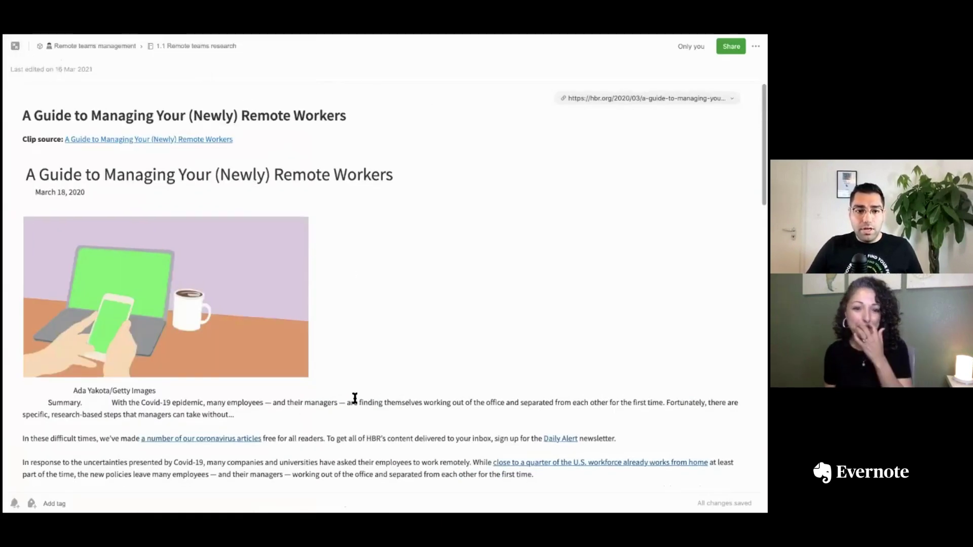
# - Read through the clipped article note, checking its text, headings and links, and return to its beginning
pyautogui.scroll(-3, 232, 327)
pyautogui.moveTo(48, 325); pyautogui.dragTo(352, 436)
pyautogui.click(353, 436)
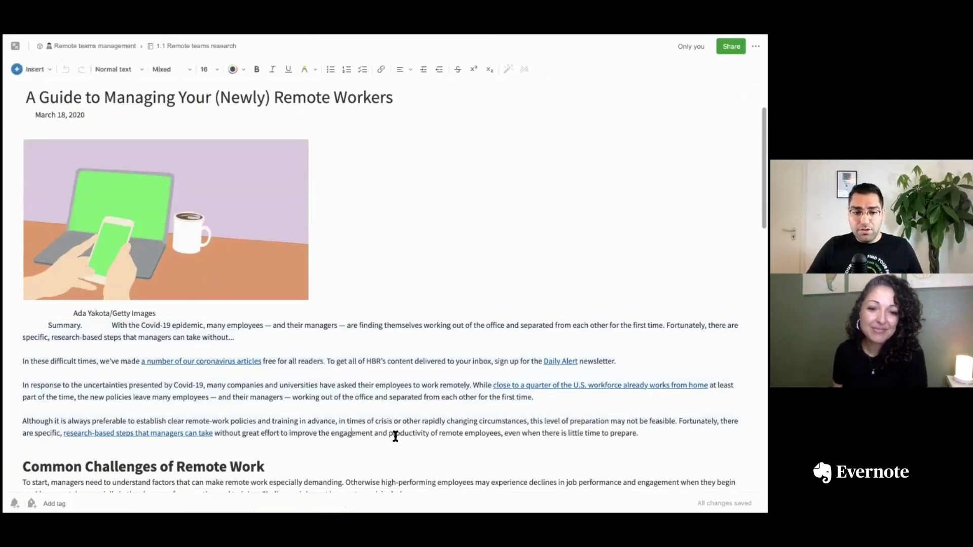
pyautogui.scroll(-2, 395, 436)
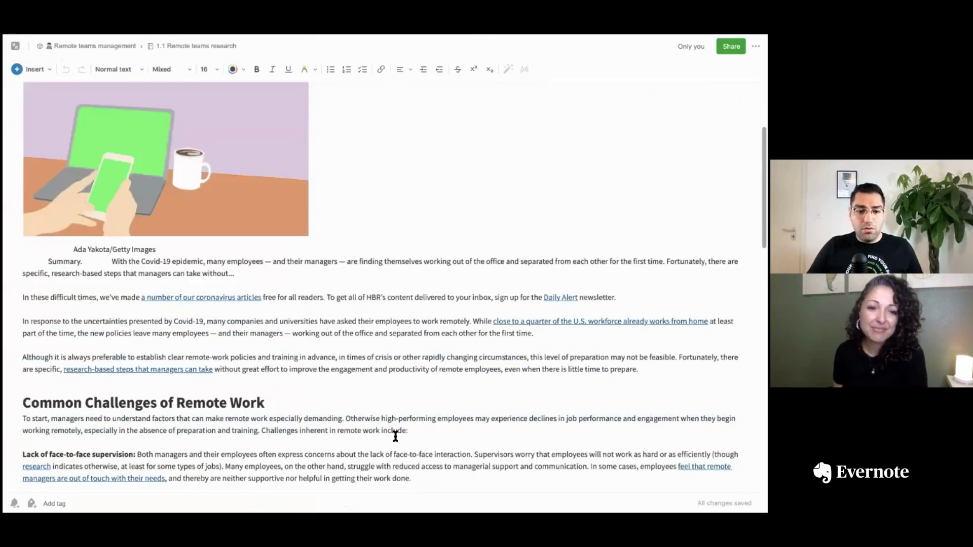
pyautogui.scroll(-10, 396, 437)
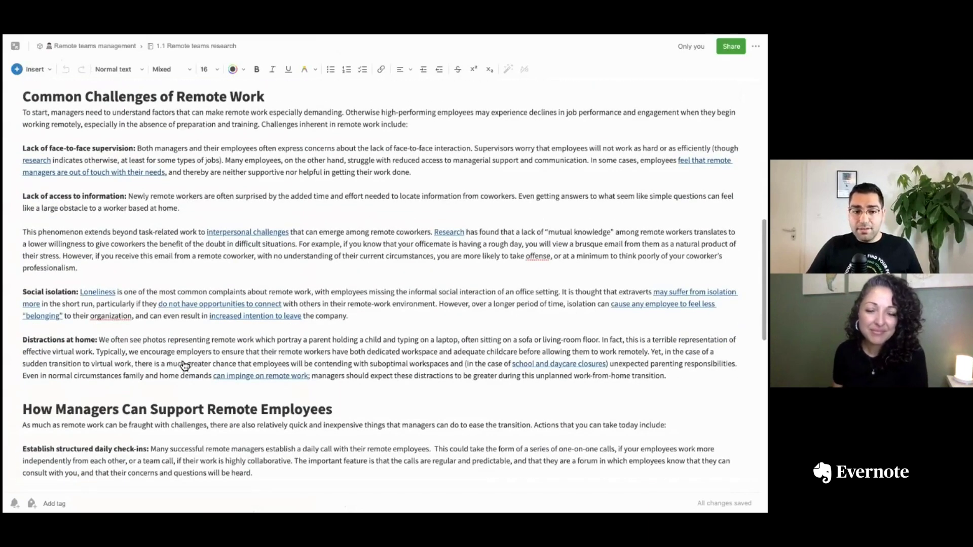
pyautogui.scroll(-1, 183, 366)
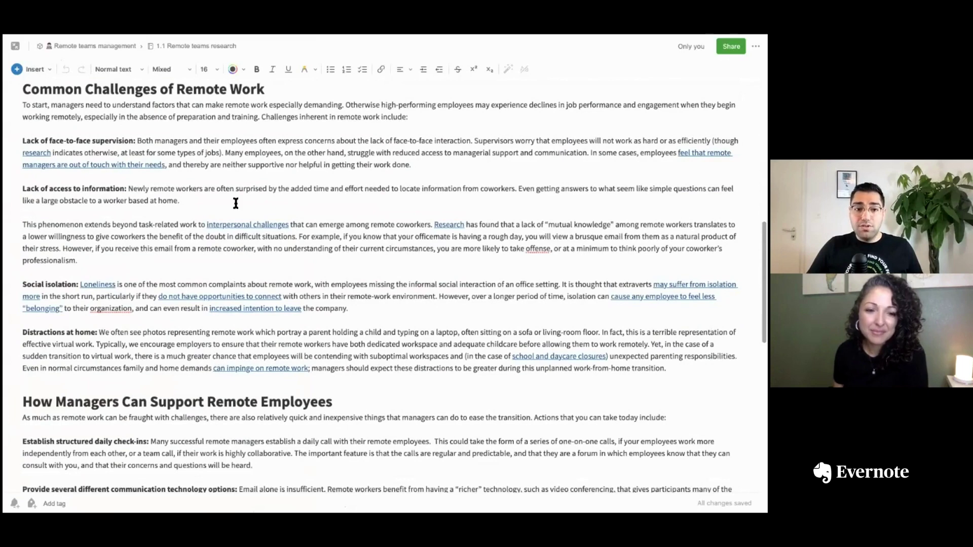
pyautogui.scroll(-8, 124, 156)
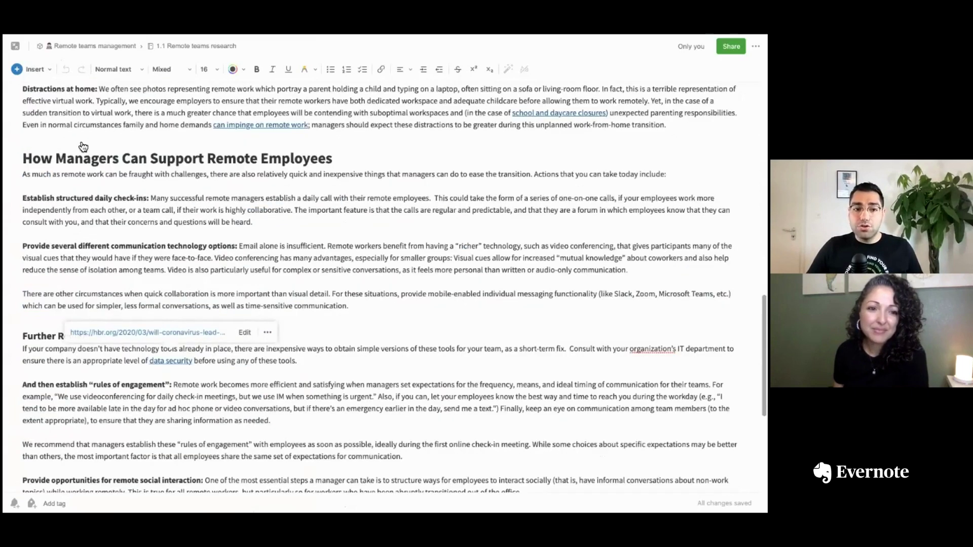
pyautogui.scroll(20, 85, 144)
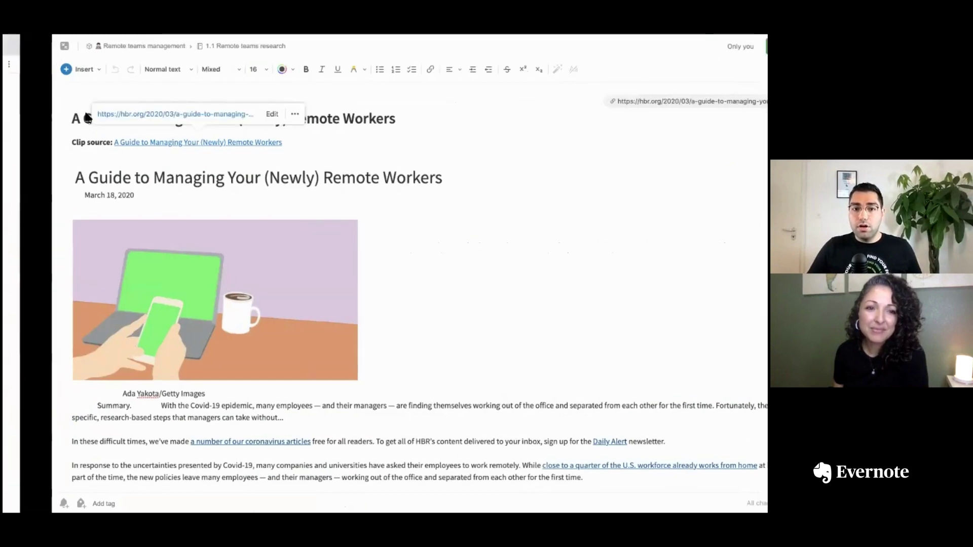
# - Open the note's clip source in the browser, and close the Evernote redirect tab and the duplicate article tab
pyautogui.click(87, 118)
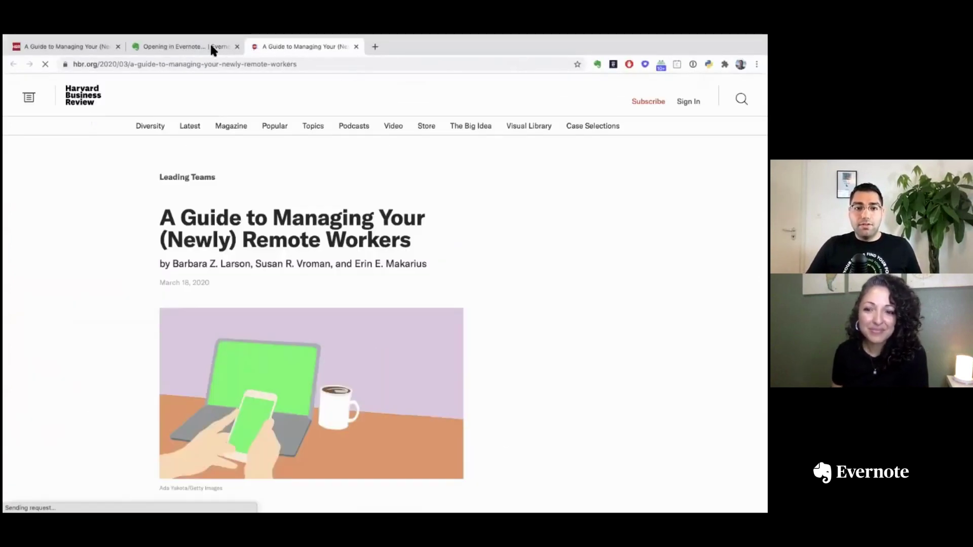
pyautogui.click(236, 47)
pyautogui.click(236, 47)
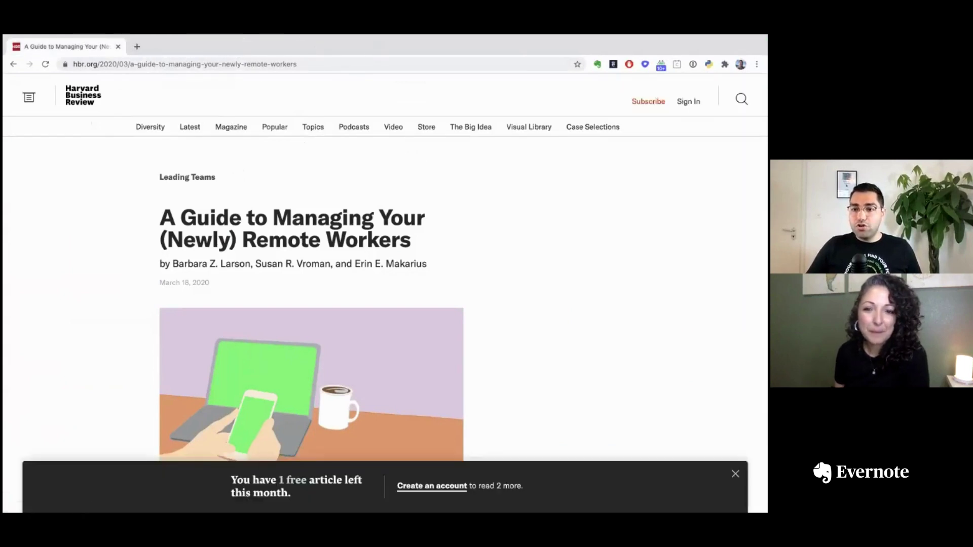
# - Switch back to Evernote and open the note "Summary of research 5 out of 5 sources"
pyautogui.hotkey('ctrl', 'Left')
pyautogui.hotkey('ctrl', 'Right')
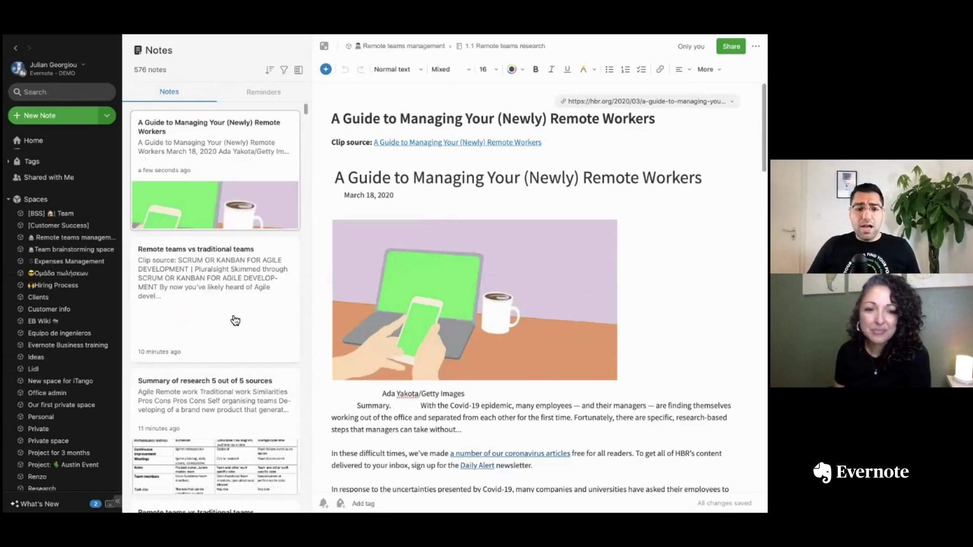
pyautogui.scroll(-1, 235, 321)
pyautogui.click(220, 387)
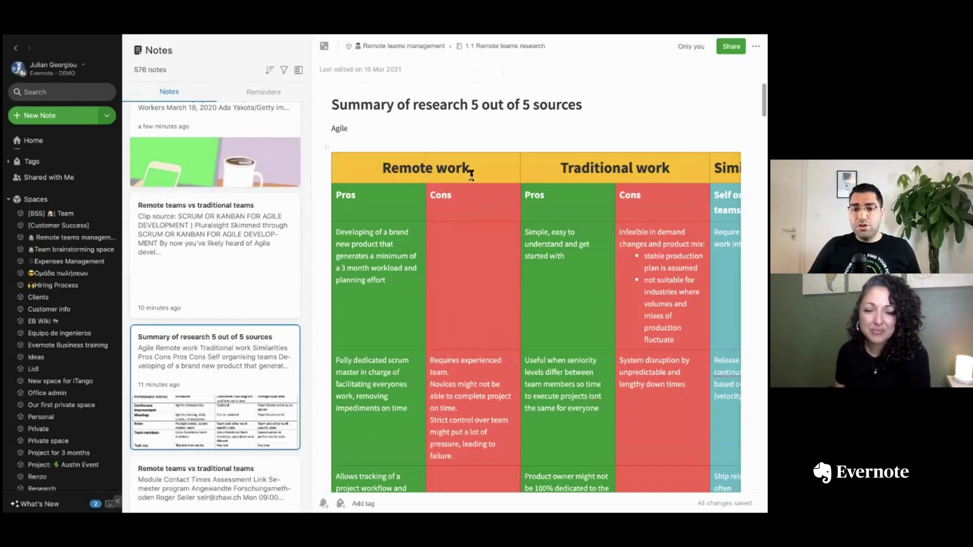
pyautogui.click(326, 155)
pyautogui.click(325, 155)
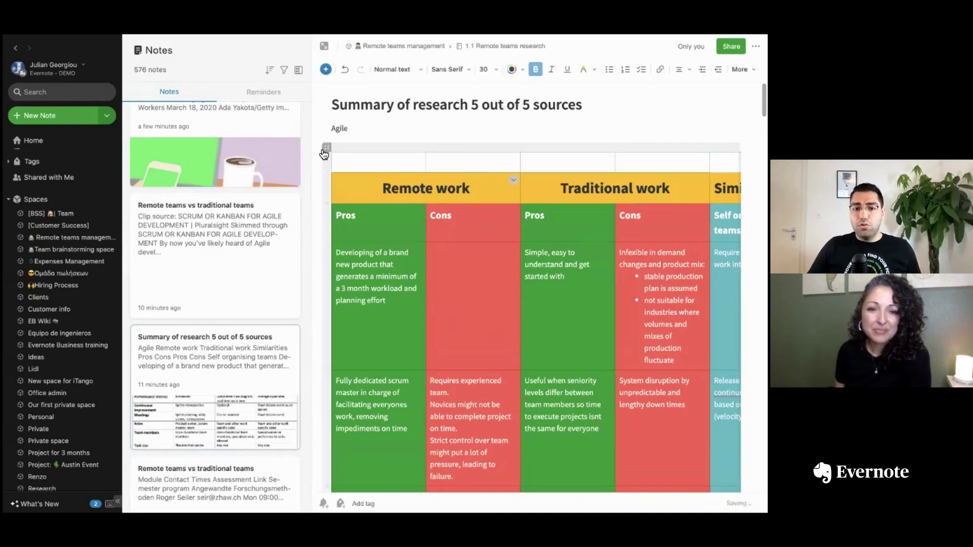
pyautogui.rightClick(329, 163)
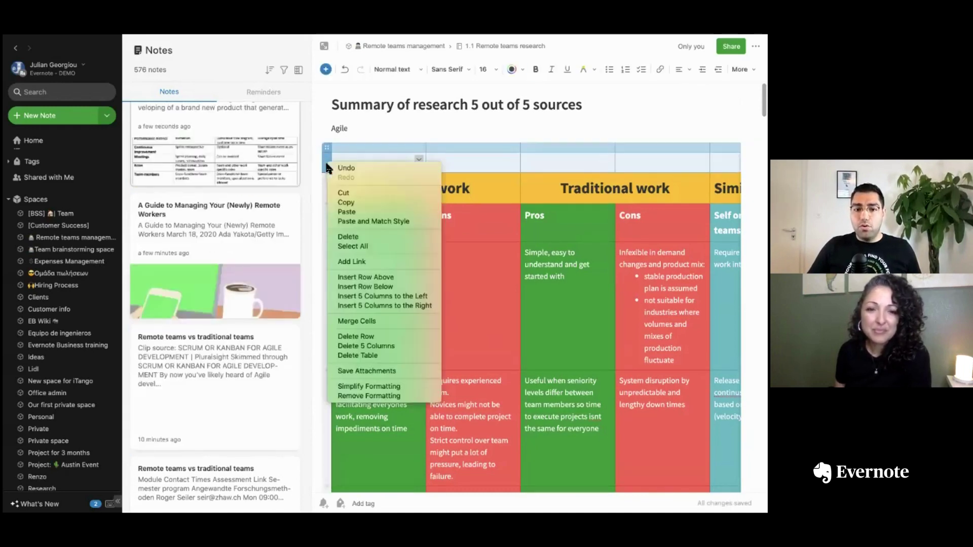
pyautogui.click(388, 355)
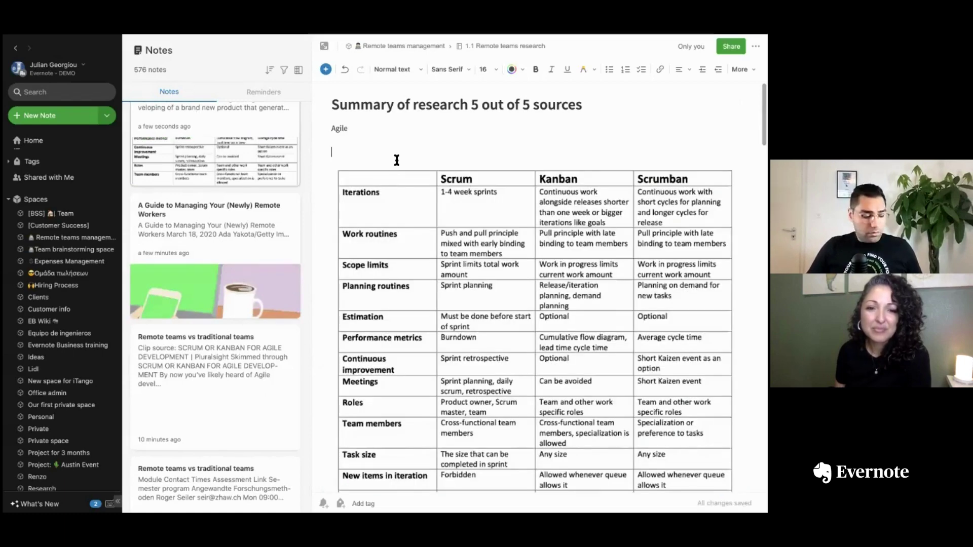
pyautogui.hotkey('ctrl', 'z')
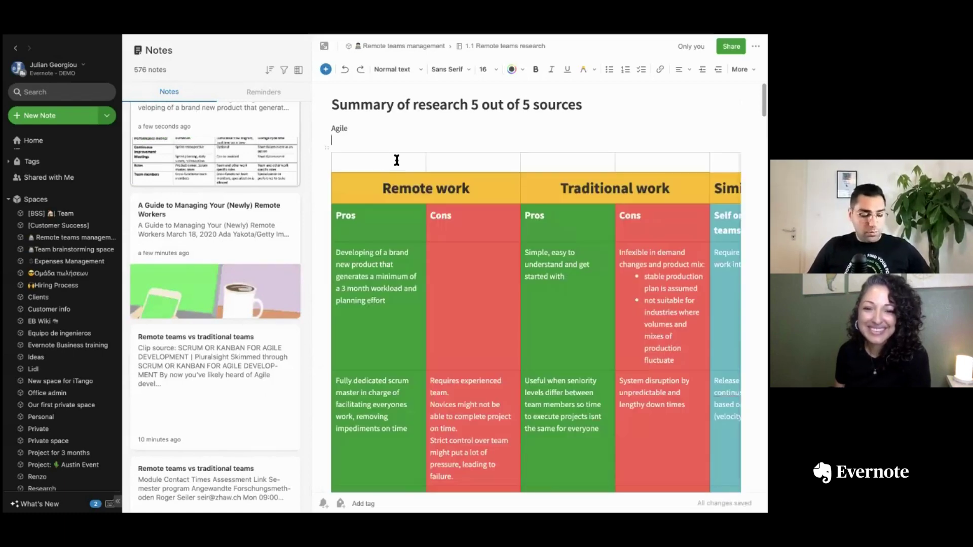
pyautogui.hotkey('ctrl', 'z')
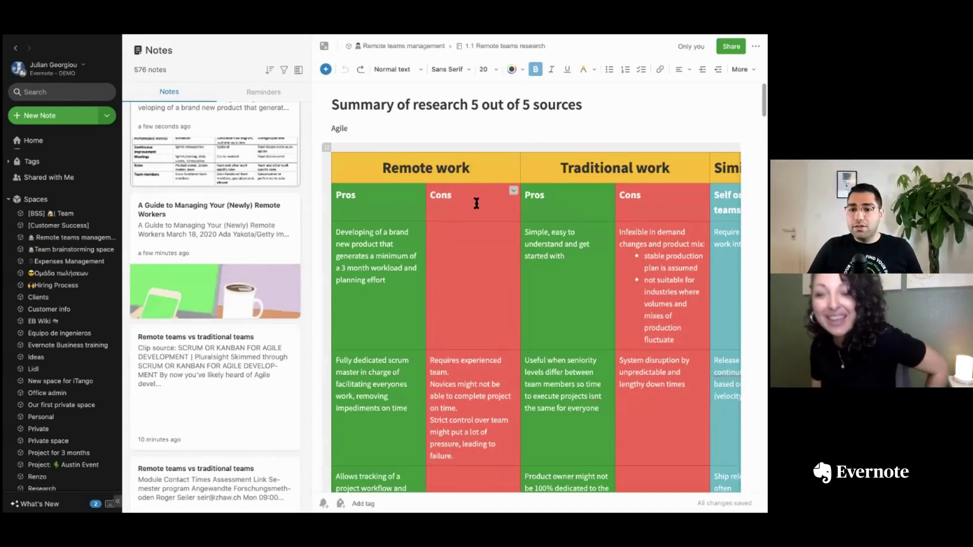
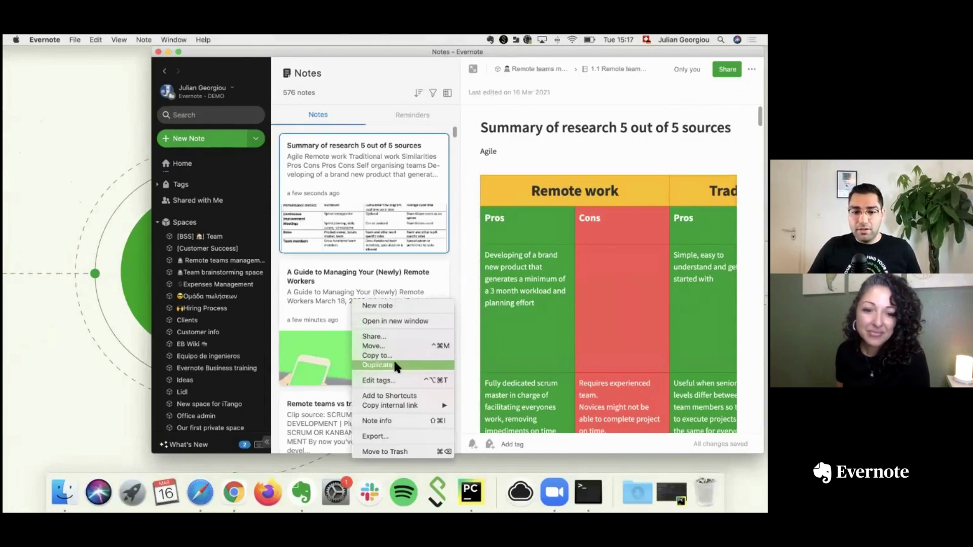
# - Open the note "A Guide to Managing Your (Newly) Remote Workers" in its own window, tiled beside the main notes window with the summary note expanded
pyautogui.click(396, 322)
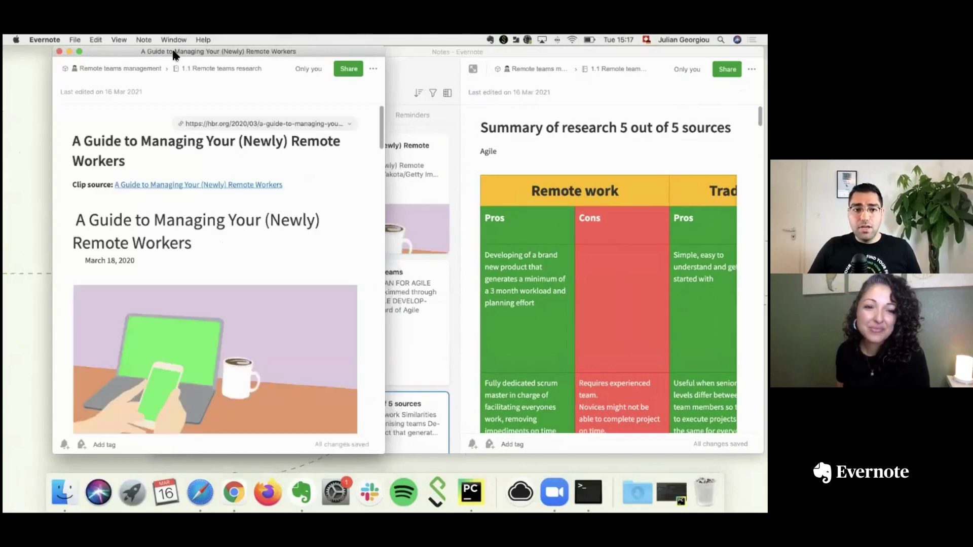
pyautogui.moveTo(173, 53); pyautogui.dragTo(155, 53)
pyautogui.click(62, 53)
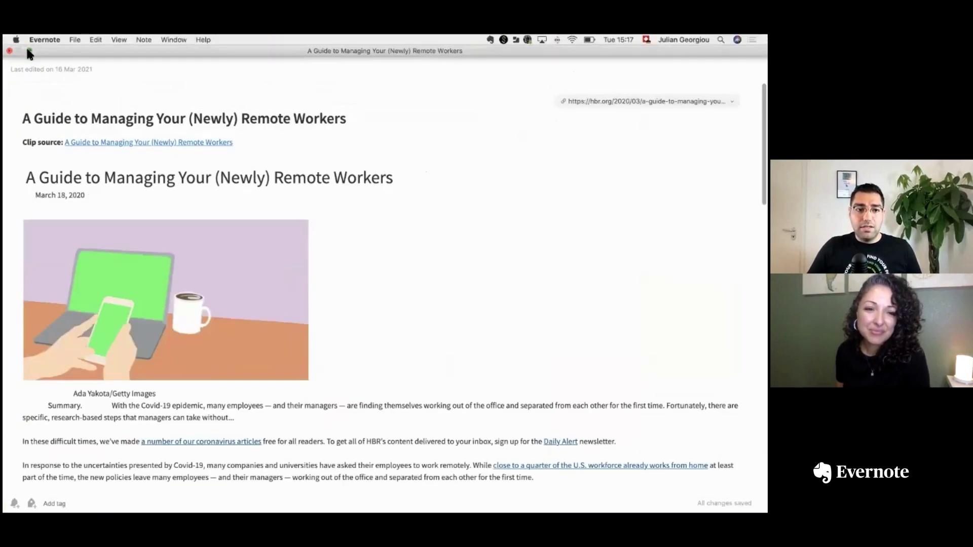
pyautogui.click(34, 48)
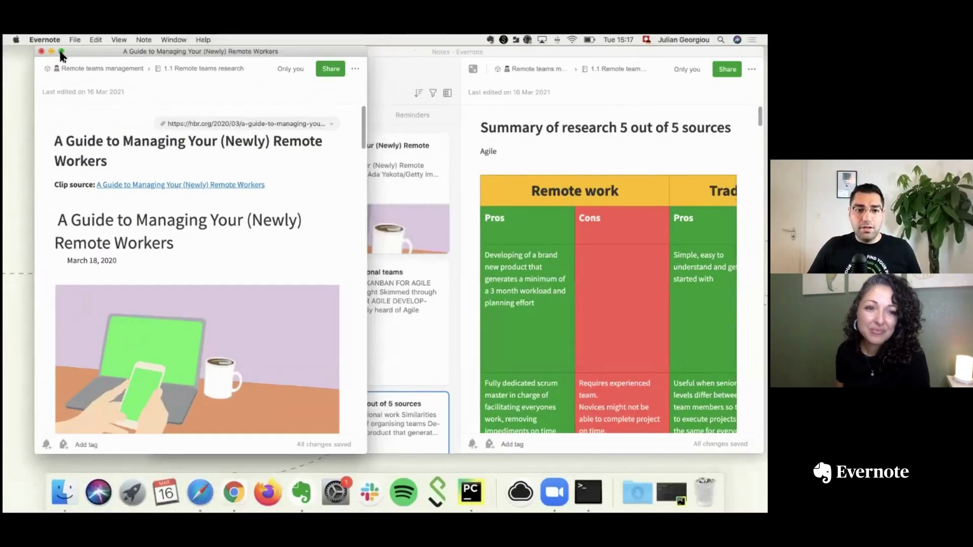
pyautogui.moveTo(62, 52)
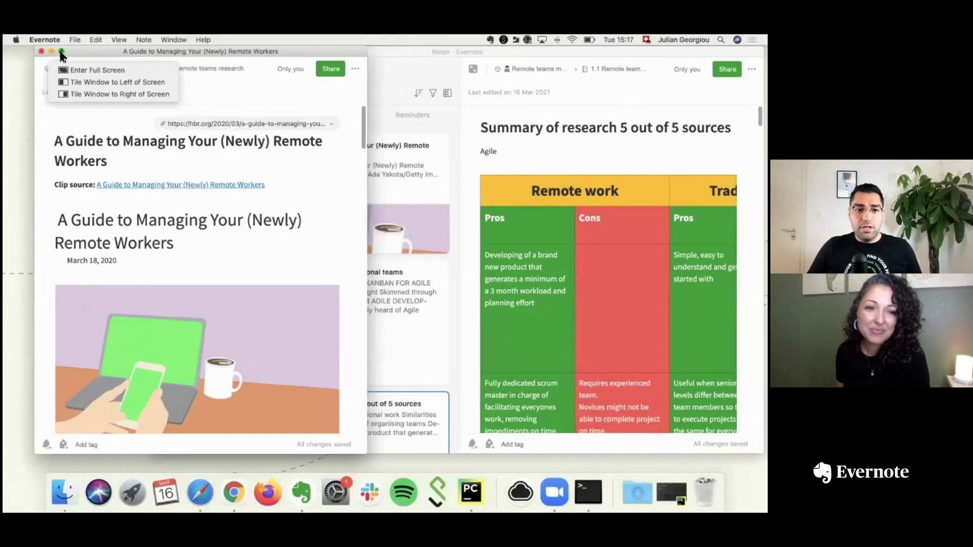
pyautogui.click(78, 84)
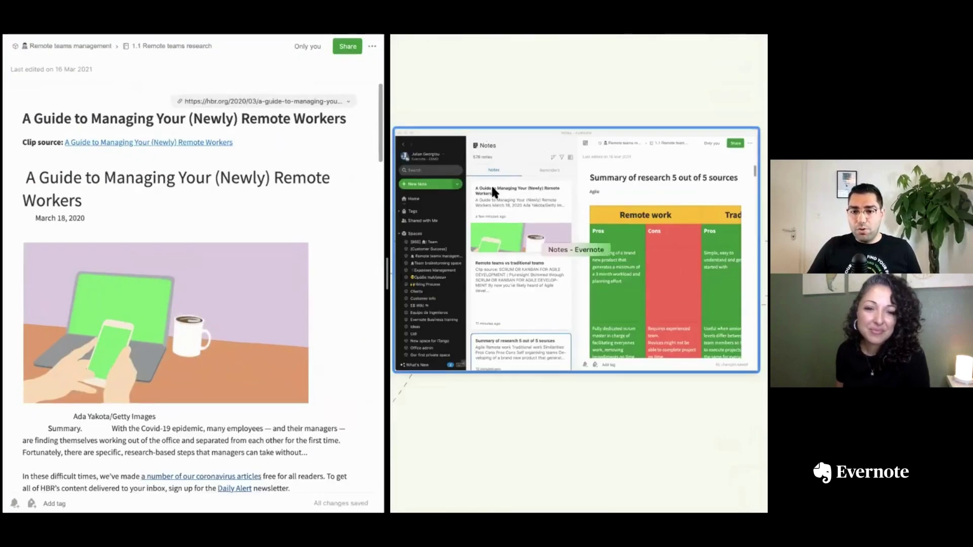
pyautogui.click(491, 184)
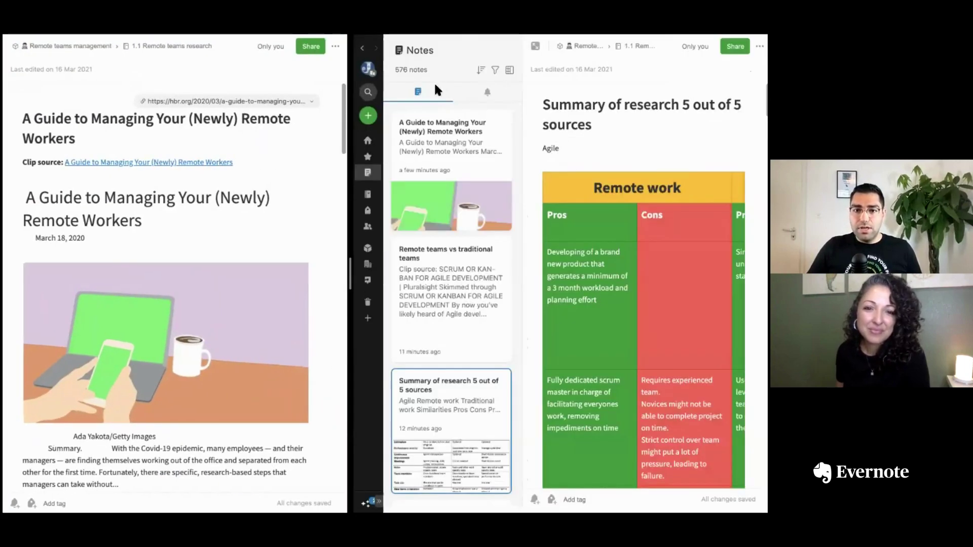
pyautogui.click(537, 46)
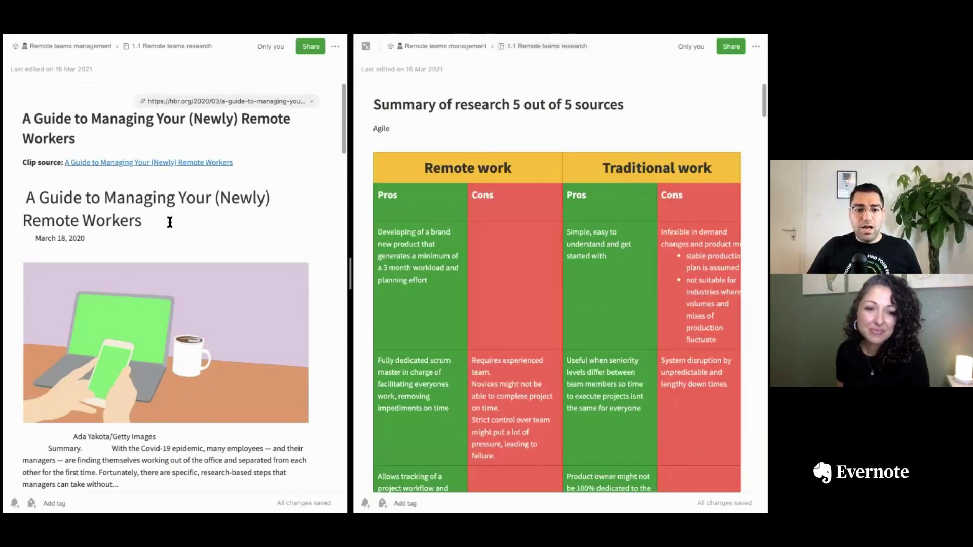
# - Add a checkbox item reading "Skimmed through" above the large article heading in the clipped note
pyautogui.click(51, 183)
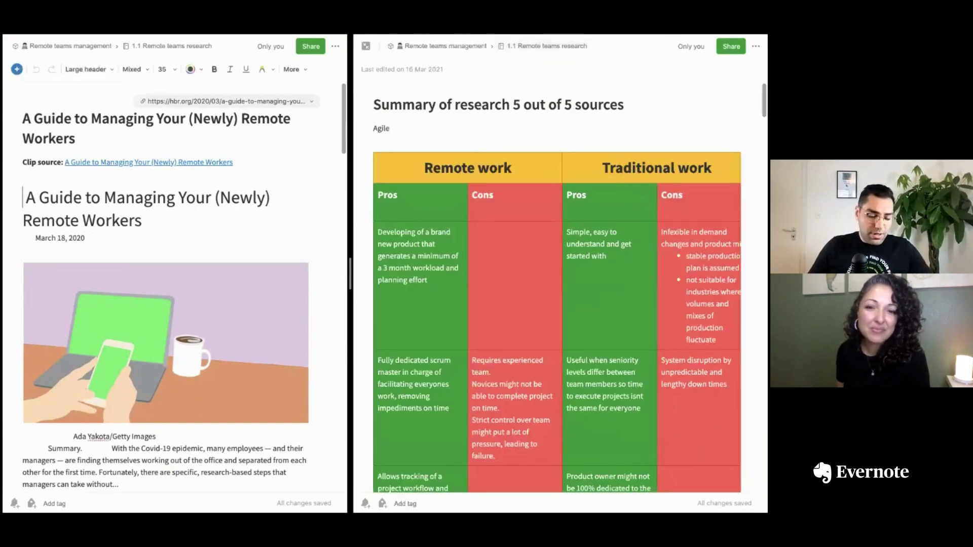
pyautogui.press('Return')
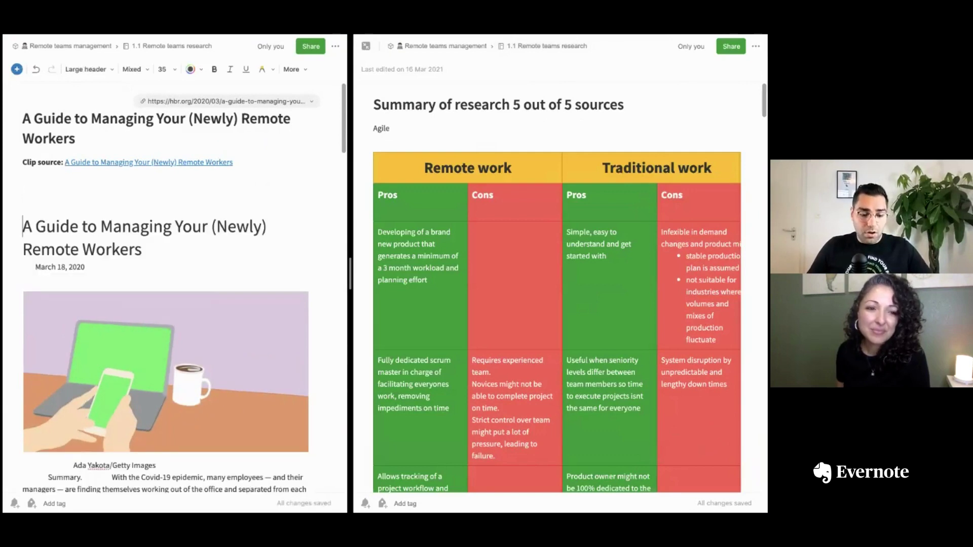
pyautogui.click(17, 70)
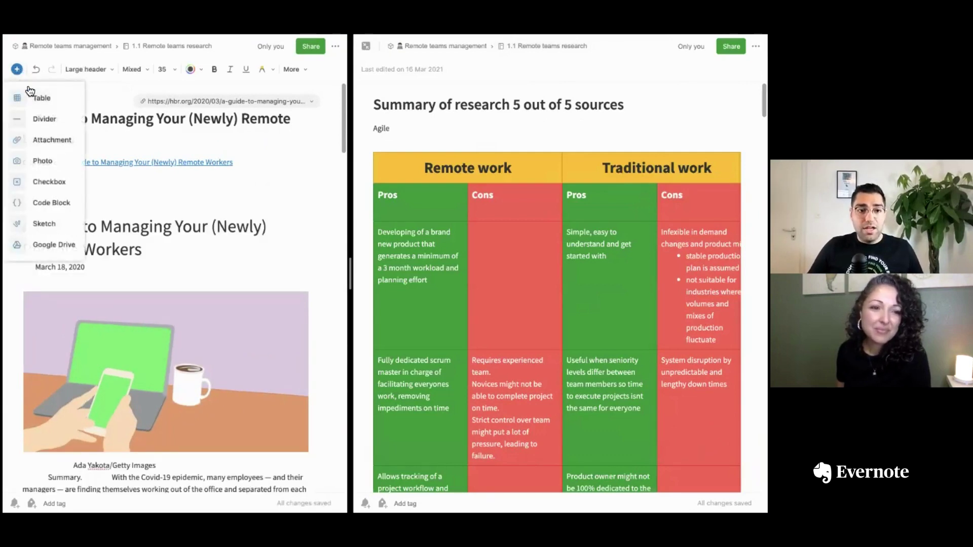
pyautogui.click(45, 183)
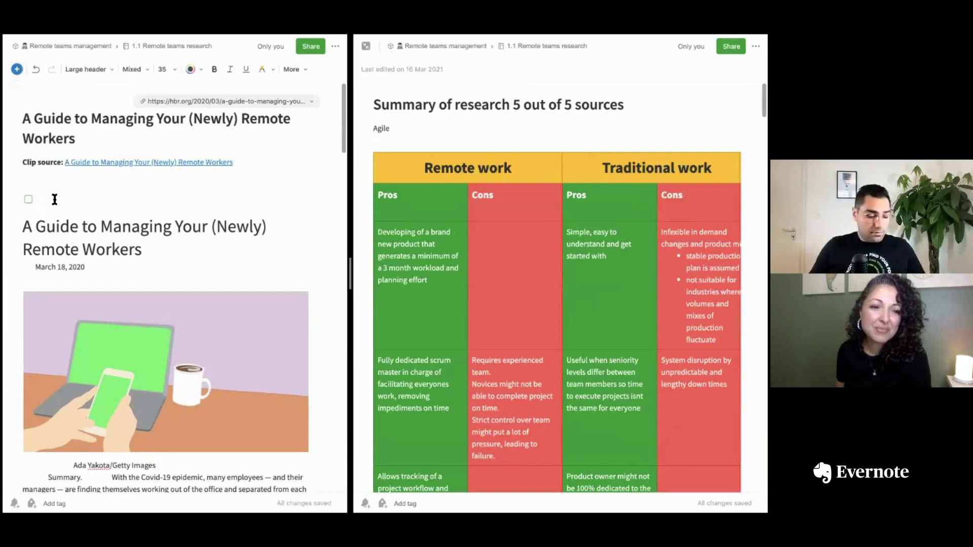
pyautogui.write('Skimmed through')
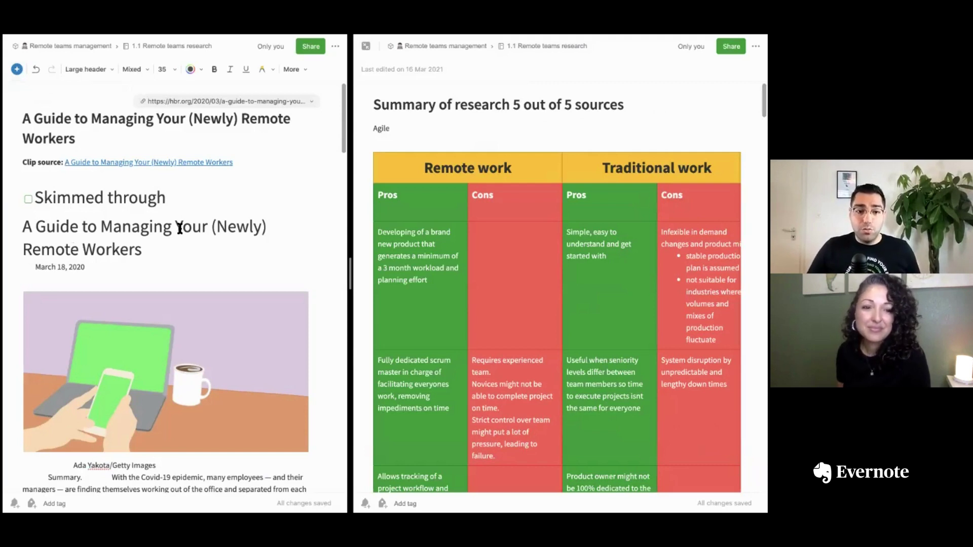
# - Format the "Skimmed through" checkbox text as a Small header
pyautogui.moveTo(34, 198); pyautogui.dragTo(194, 199)
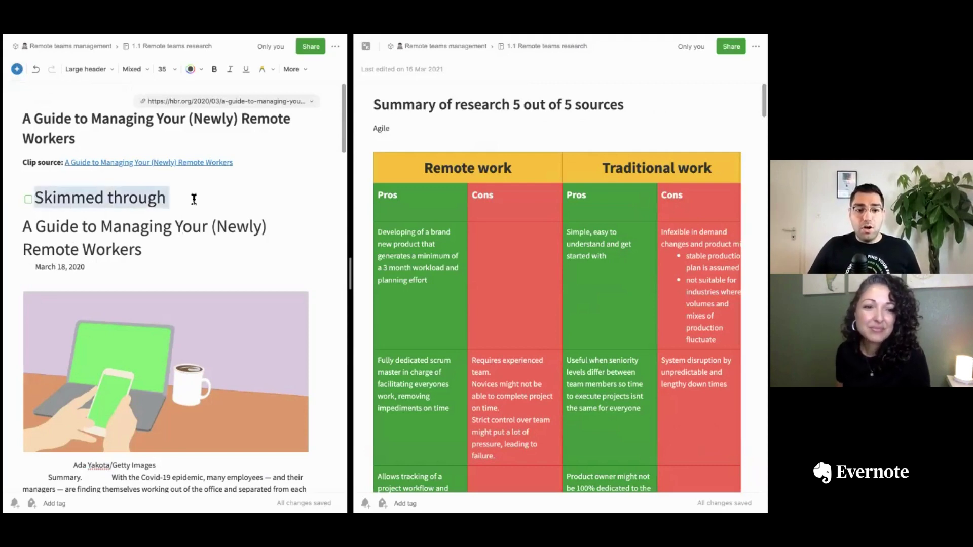
pyautogui.click(86, 76)
pyautogui.click(111, 156)
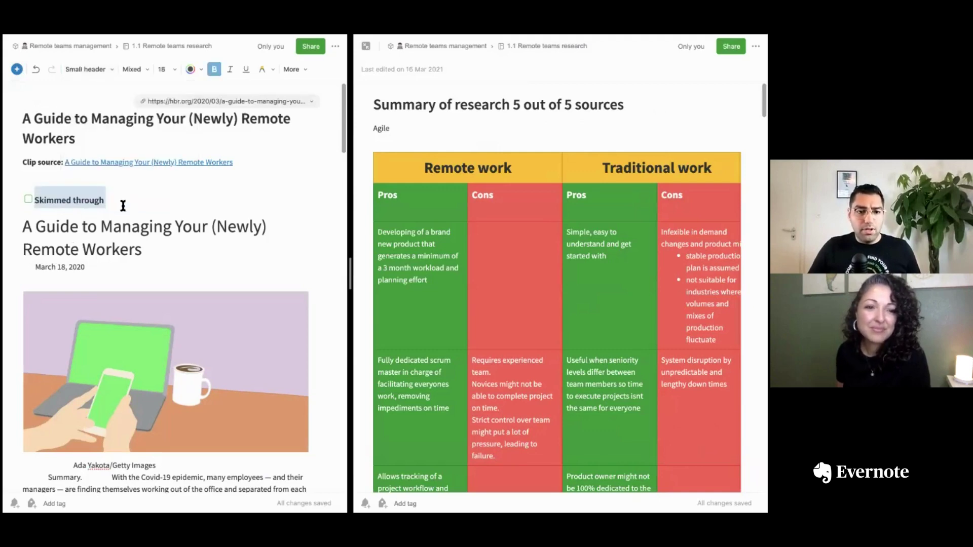
pyautogui.click(102, 202)
# - Skim the clipped article from its summary to the closing paragraph, and tick the "Skimmed through" checkbox at its beginning
pyautogui.scroll(-5, 87, 309)
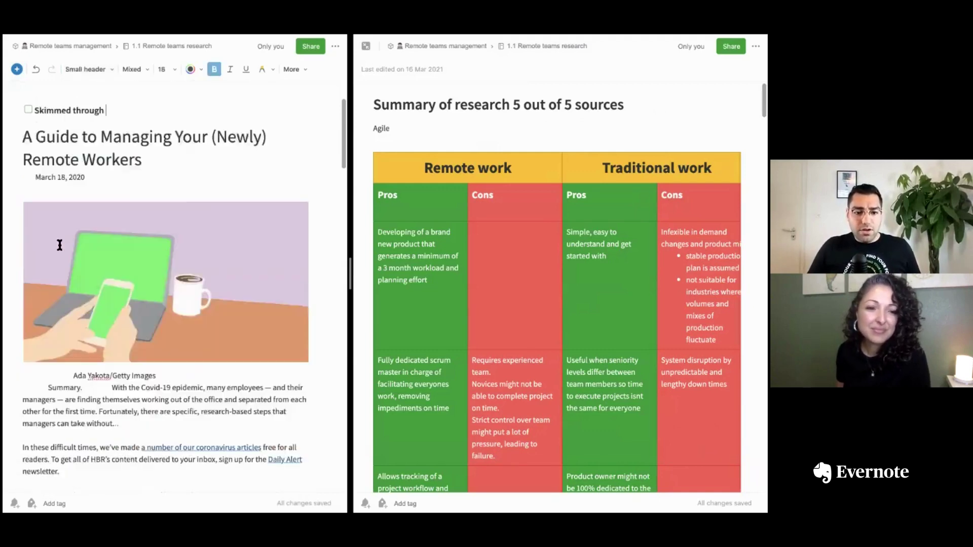
pyautogui.moveTo(48, 239); pyautogui.dragTo(98, 264)
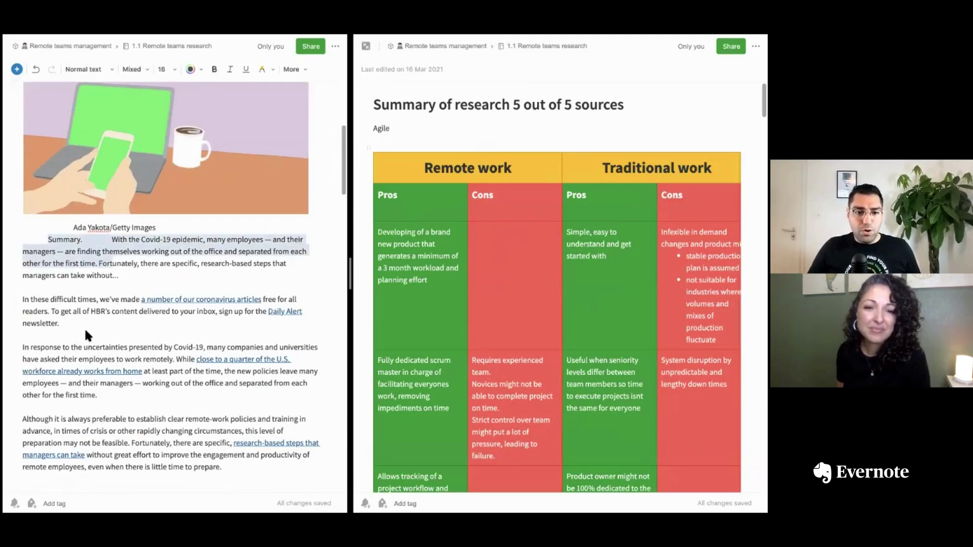
pyautogui.scroll(-2, 86, 327)
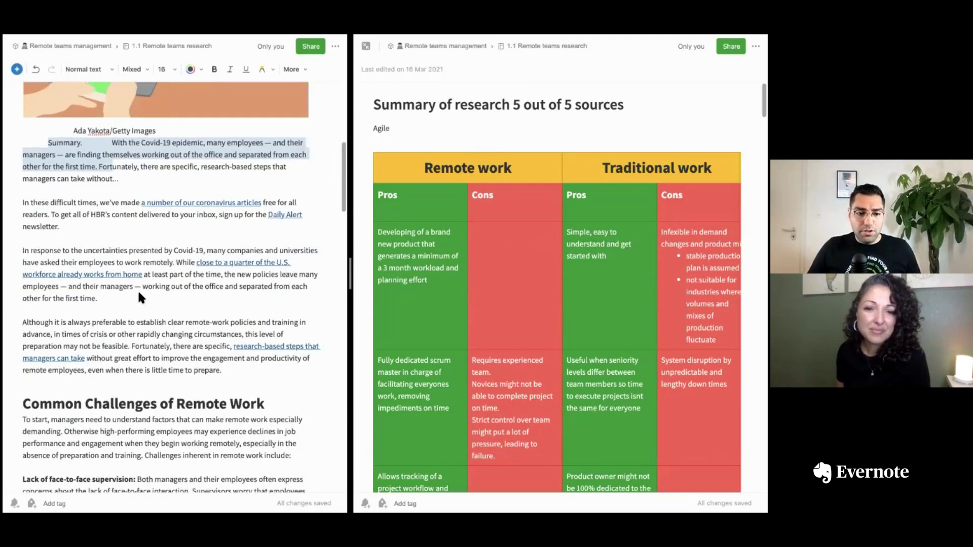
pyautogui.scroll(-1, 140, 298)
pyautogui.scroll(-3, 139, 297)
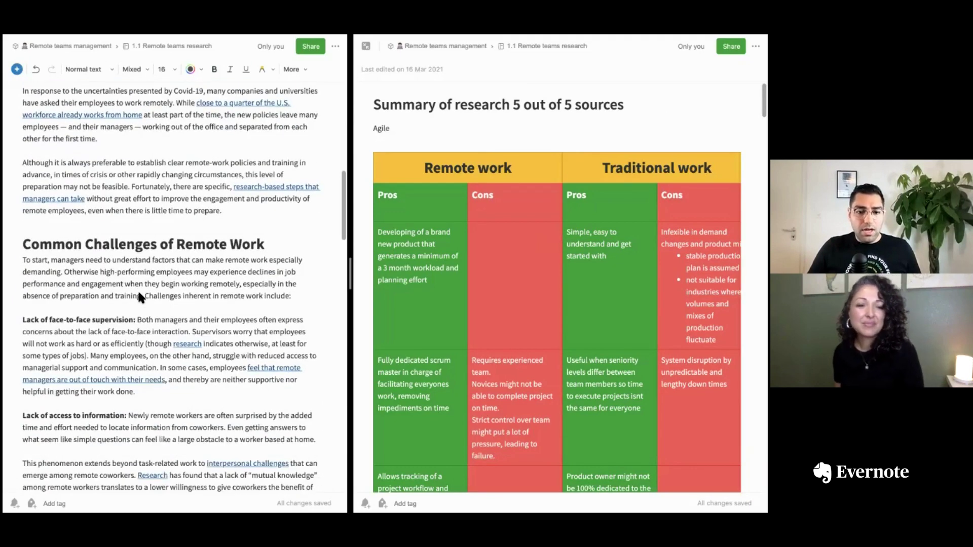
pyautogui.scroll(-3, 140, 298)
pyautogui.scroll(-9, 26, 195)
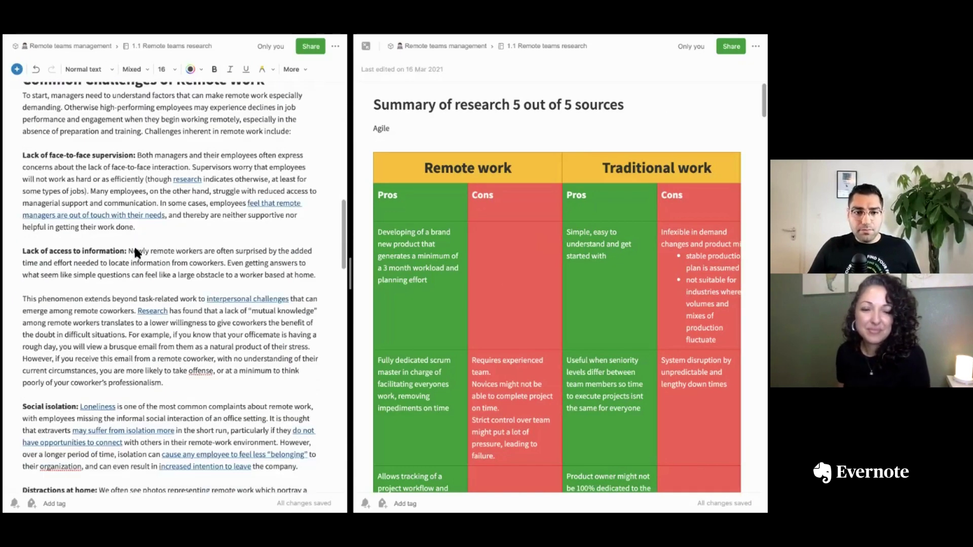
pyautogui.scroll(-5, 28, 201)
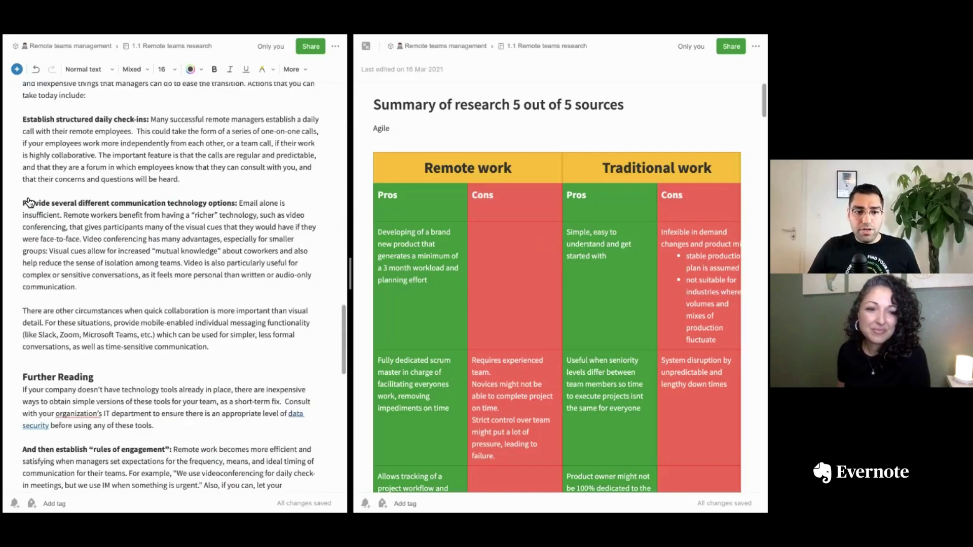
pyautogui.scroll(-10, 56, 185)
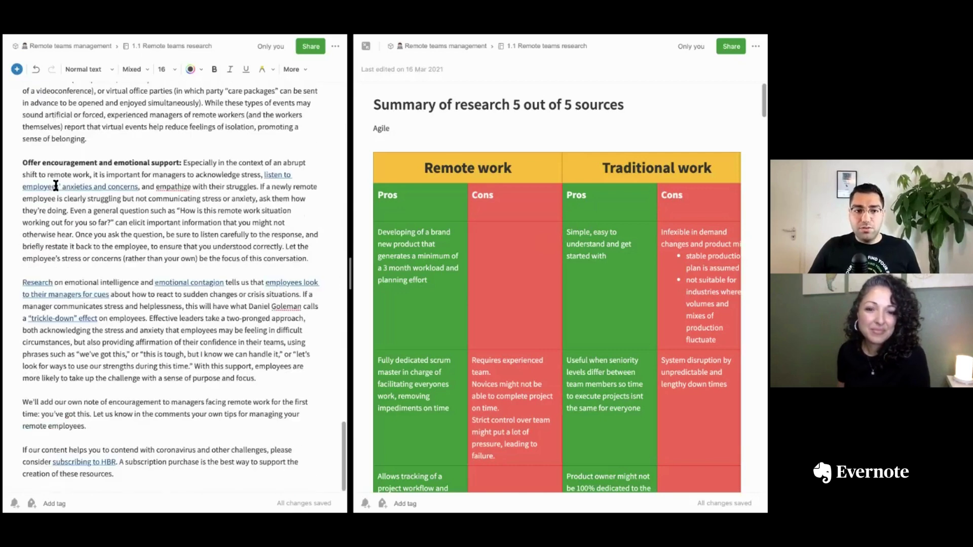
pyautogui.scroll(20, 56, 182)
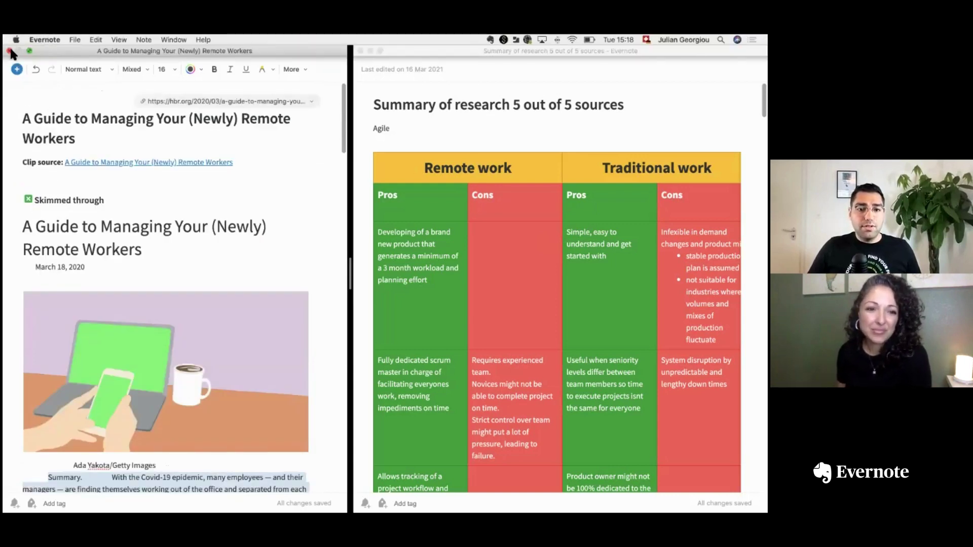
# - Close the separate article window and open the same clipped article note in the main notes window
pyautogui.click(10, 50)
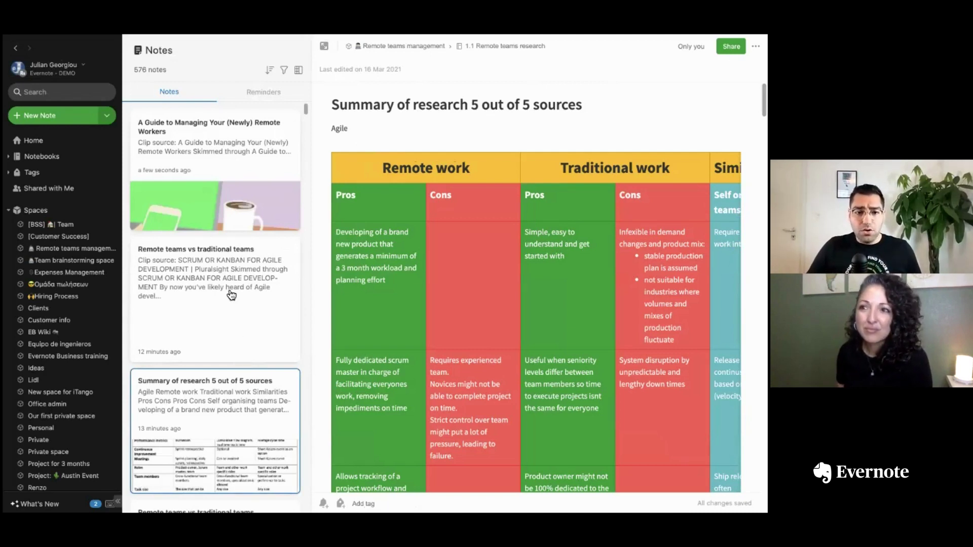
pyautogui.click(235, 223)
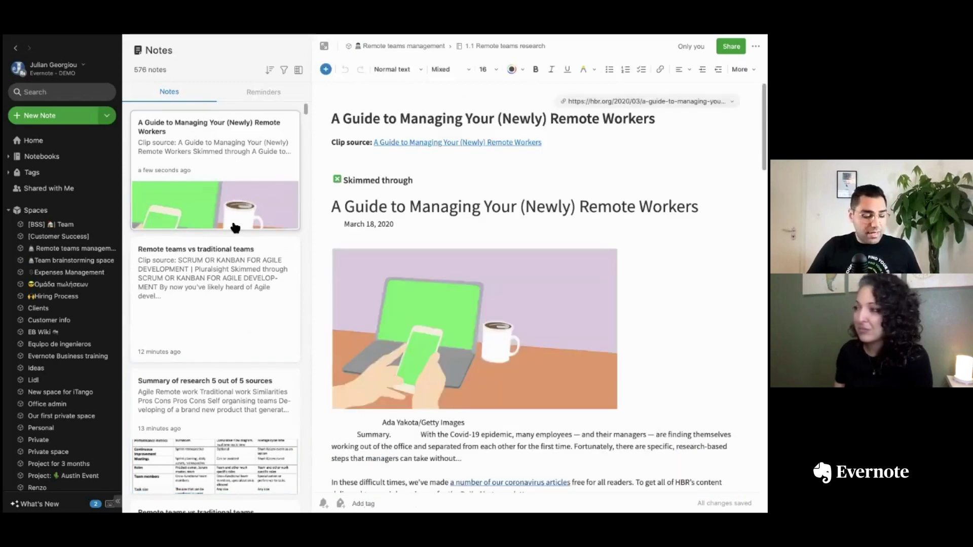
# - Browse the full note list, and open the notebook "1.1 Remote teams research" in the "Remote teams management" space
pyautogui.scroll(-20, 230, 299)
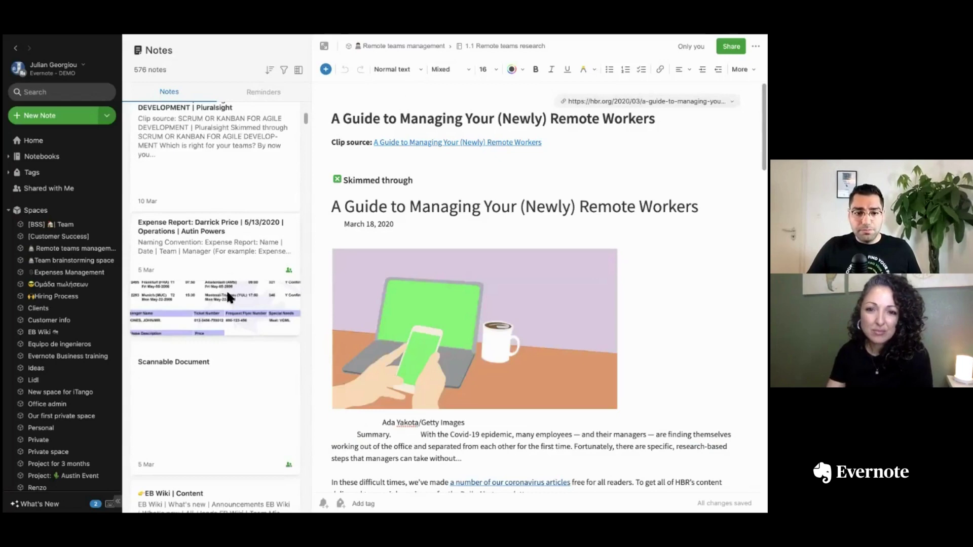
pyautogui.scroll(-15, 228, 297)
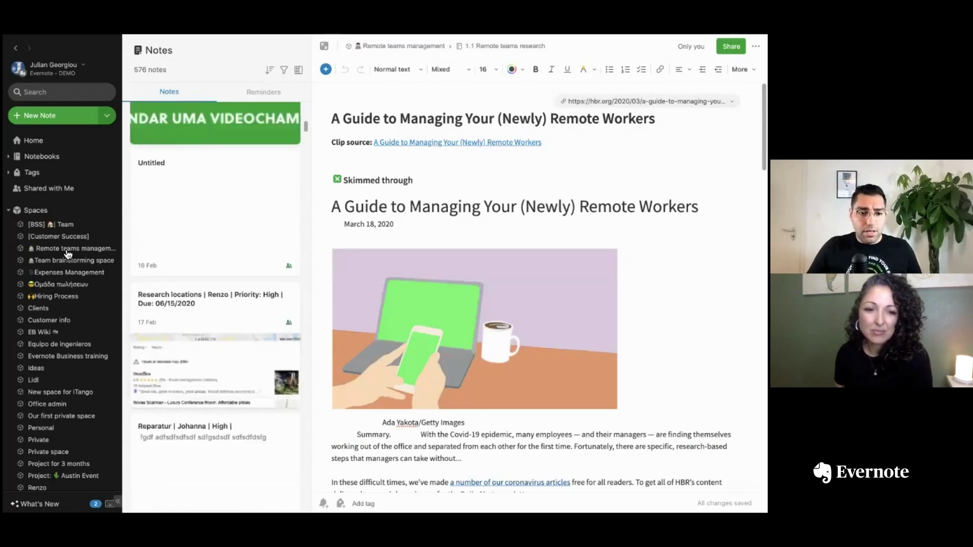
pyautogui.scroll(10, 206, 116)
pyautogui.scroll(3, 208, 193)
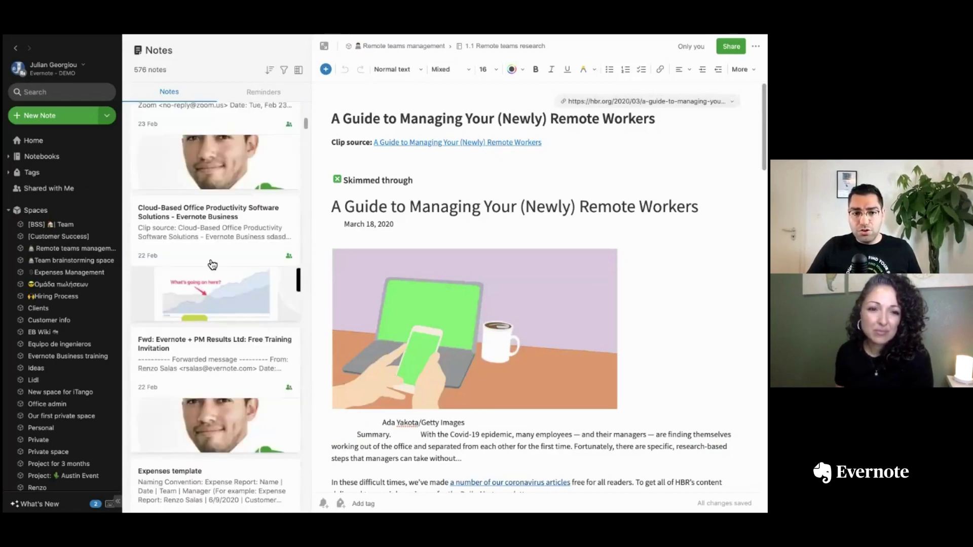
pyautogui.click(75, 251)
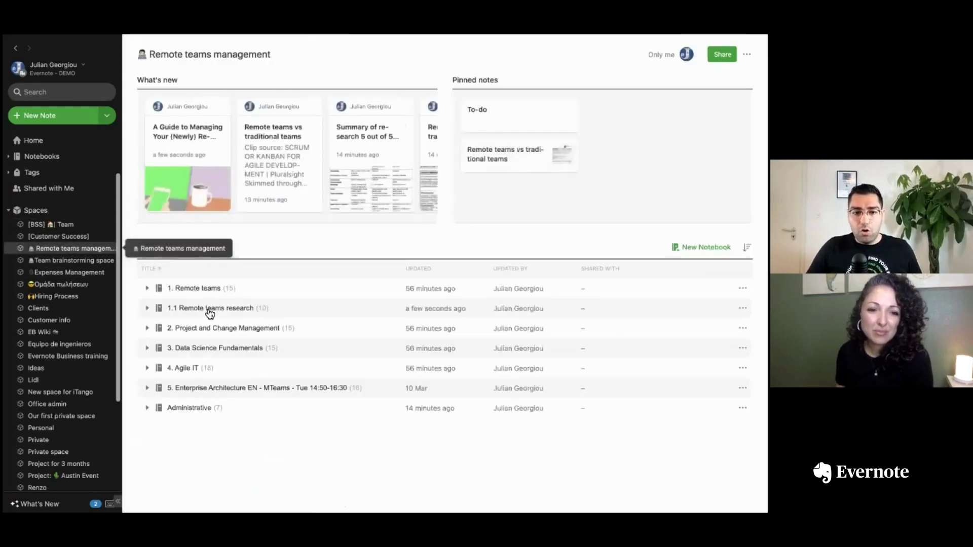
pyautogui.click(205, 306)
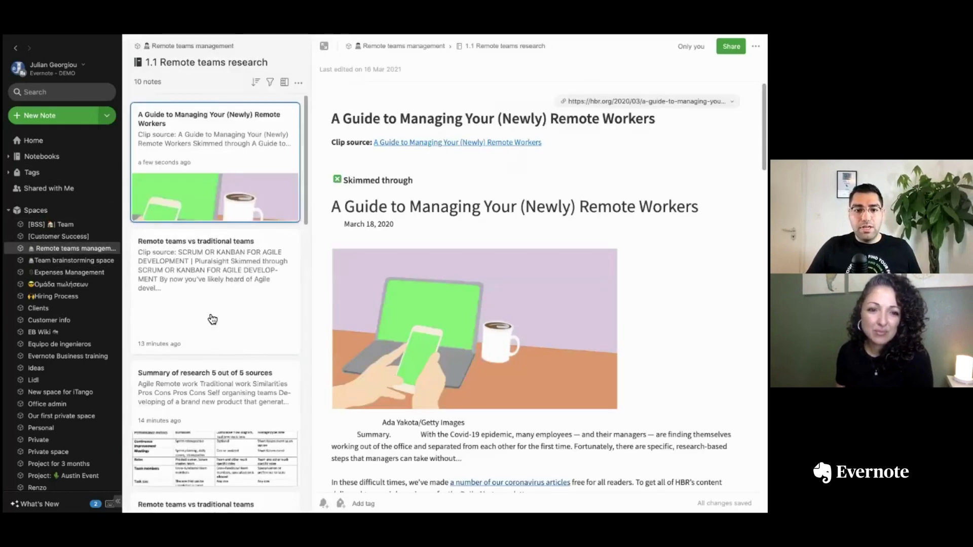
# - Select all notes in the "1.1 Remote teams research" notebook and copy their internal app links
pyautogui.scroll(-5, 212, 317)
pyautogui.scroll(-10, 212, 317)
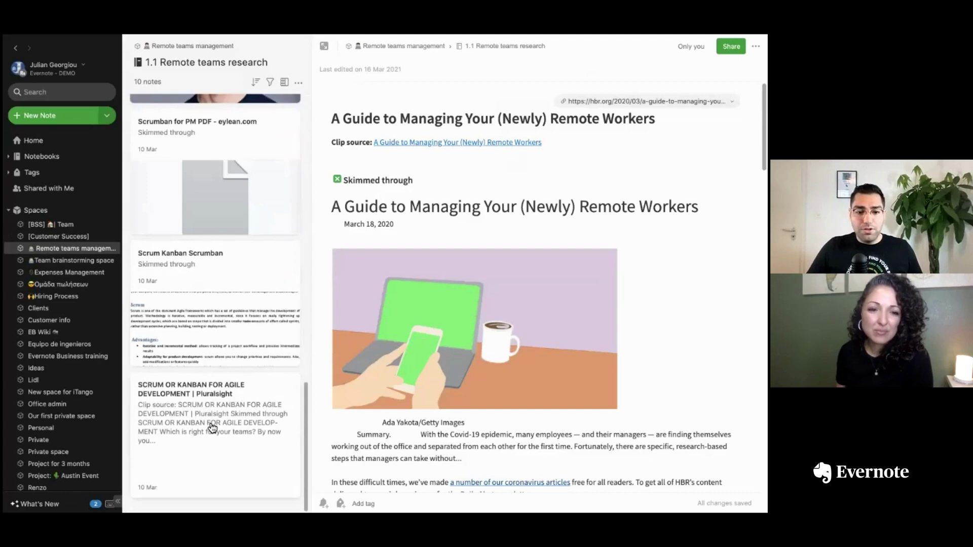
pyautogui.hotkey('ctrl', 'a')
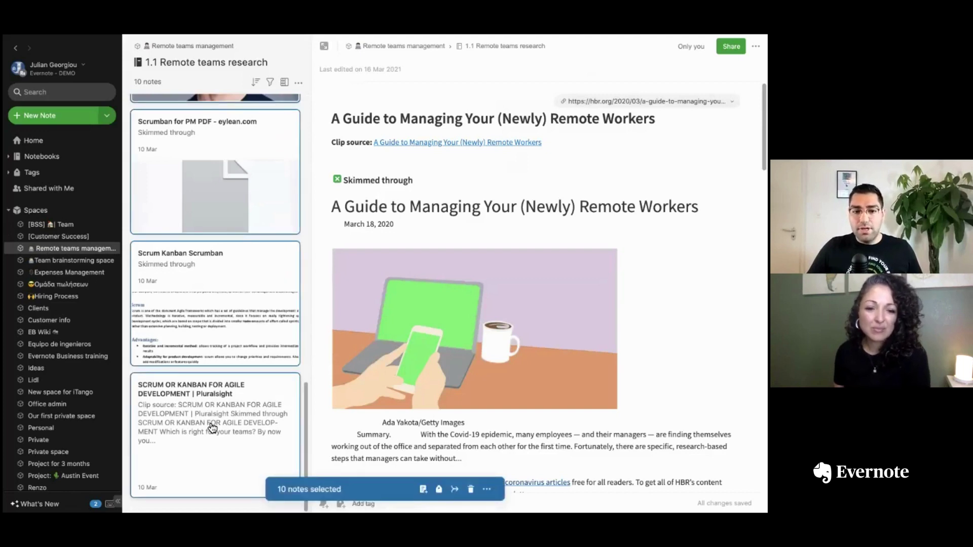
pyautogui.click(487, 490)
pyautogui.moveTo(516, 422)
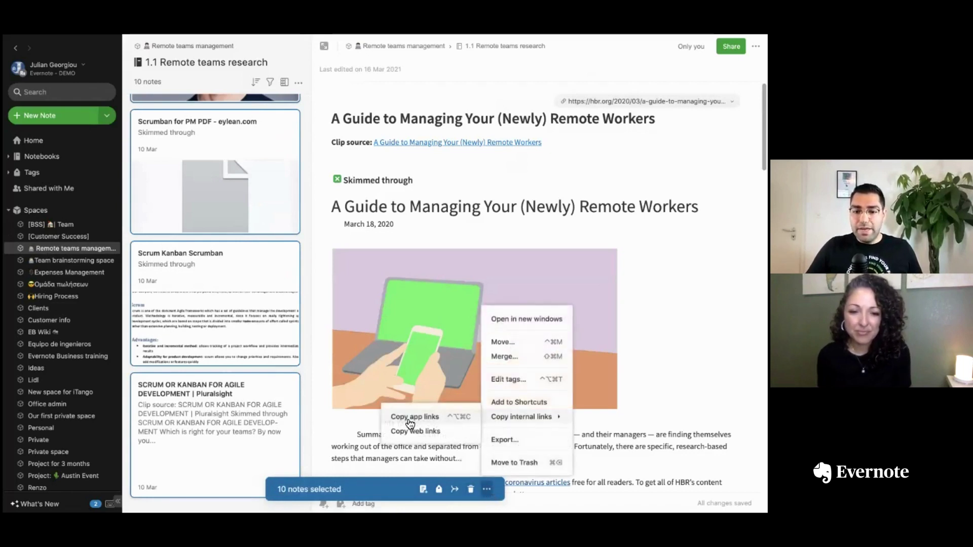
pyautogui.click(435, 417)
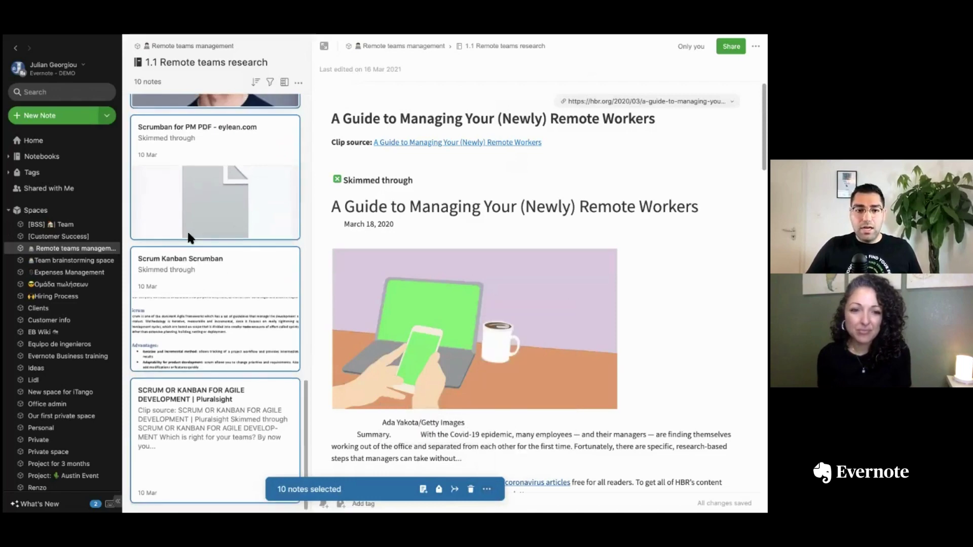
# - Create a new note titled "Summary of sources" in the notebook and paste the copied note links into its body
pyautogui.scroll(5, 190, 239)
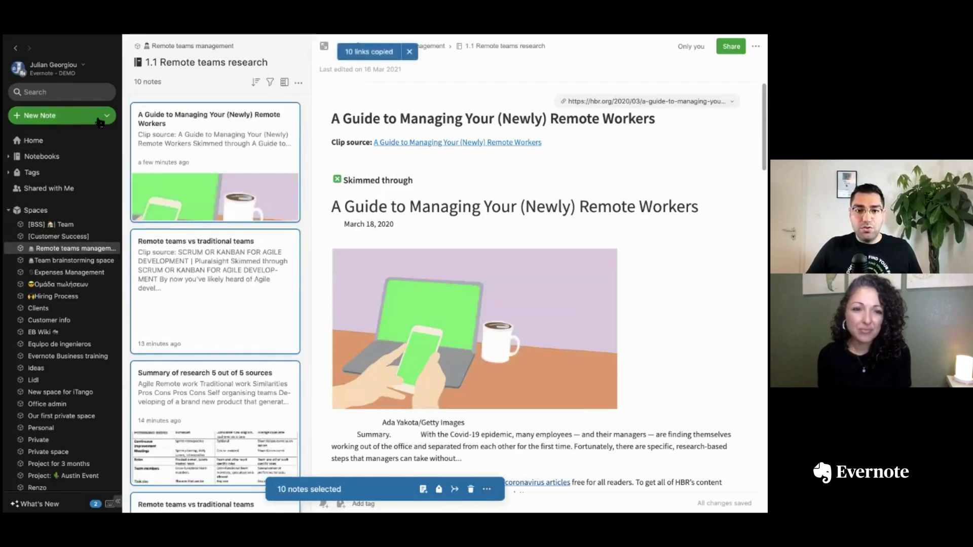
pyautogui.hotkey('ctrl', 'n')
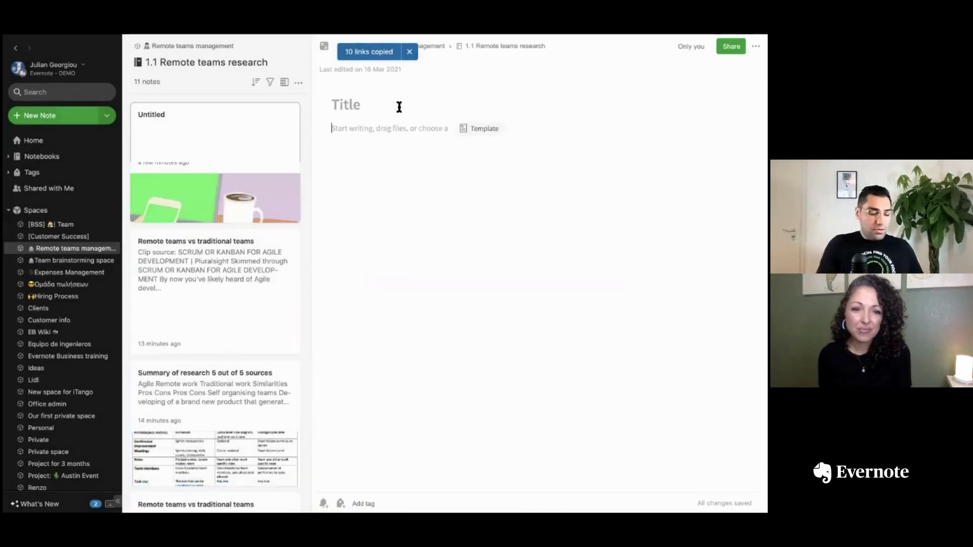
pyautogui.write('Summary of')
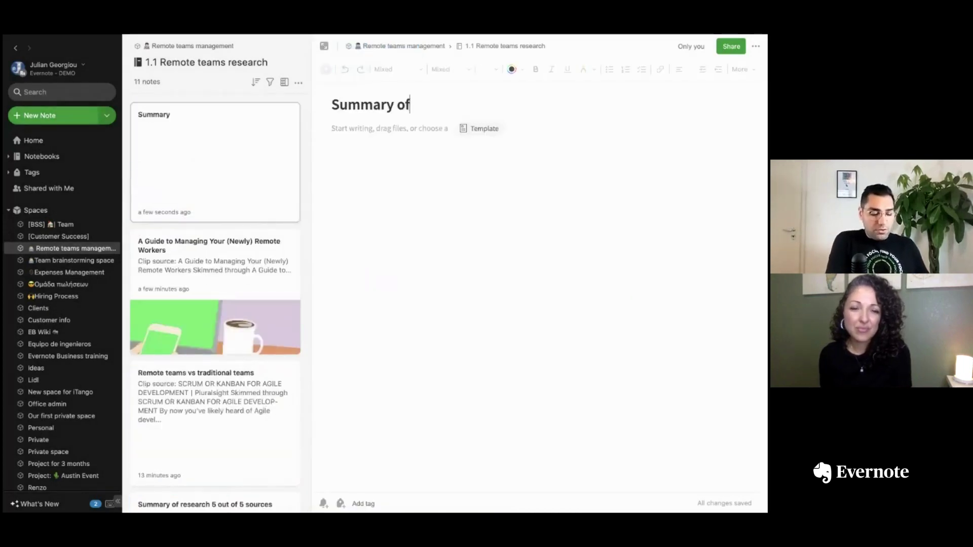
pyautogui.write(' sources')
pyautogui.click(403, 168)
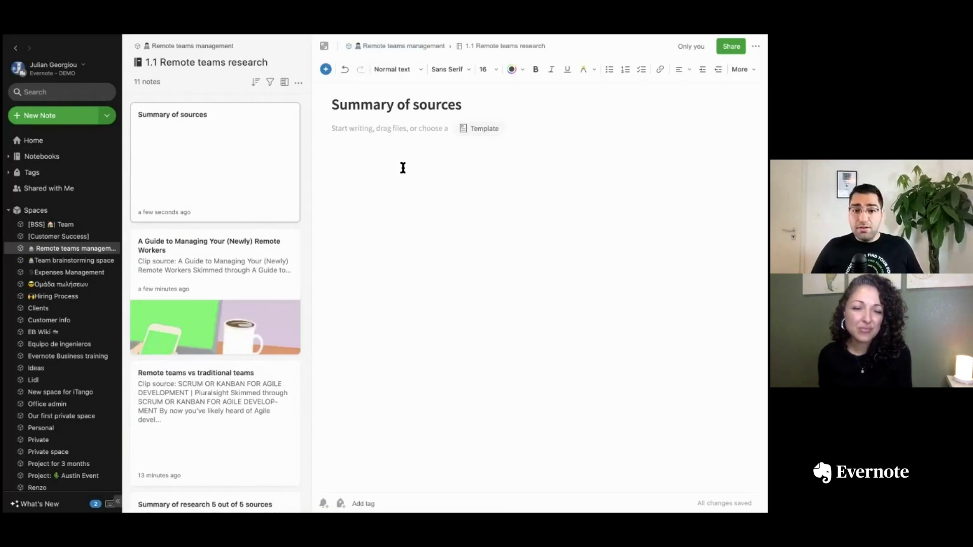
pyautogui.hotkey('ctrl', 'v')
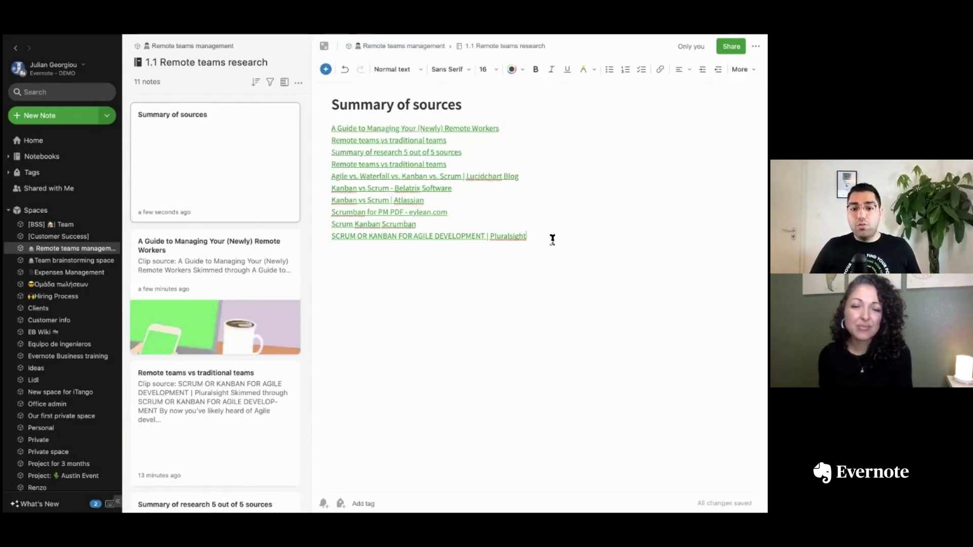
# - Turn all the pasted note links into a checkbox list
pyautogui.moveTo(546, 235); pyautogui.dragTo(330, 128)
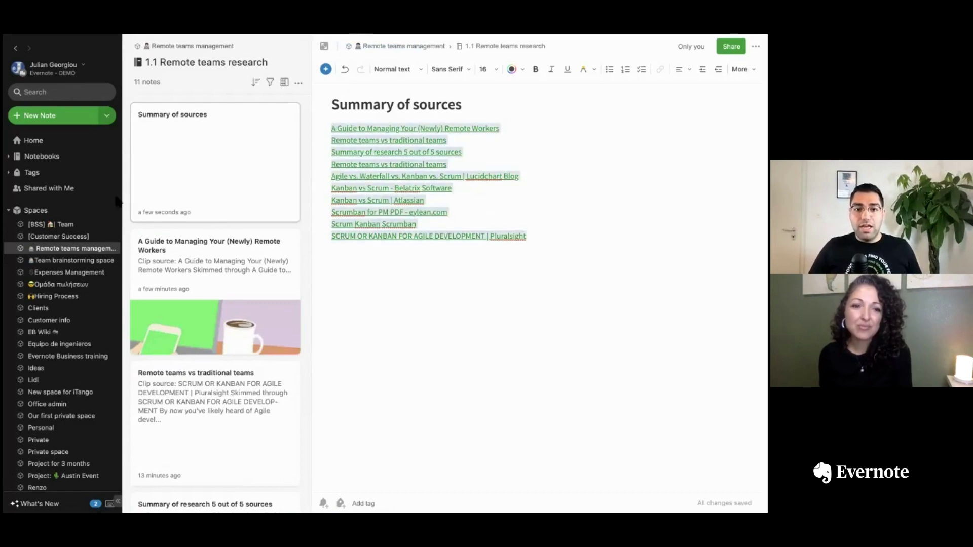
pyautogui.click(325, 71)
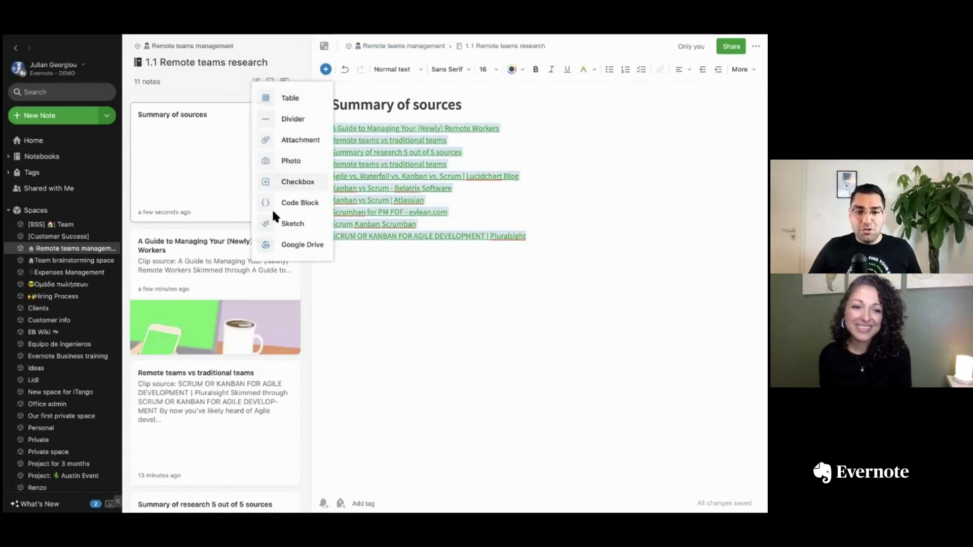
pyautogui.click(298, 183)
pyautogui.click(592, 259)
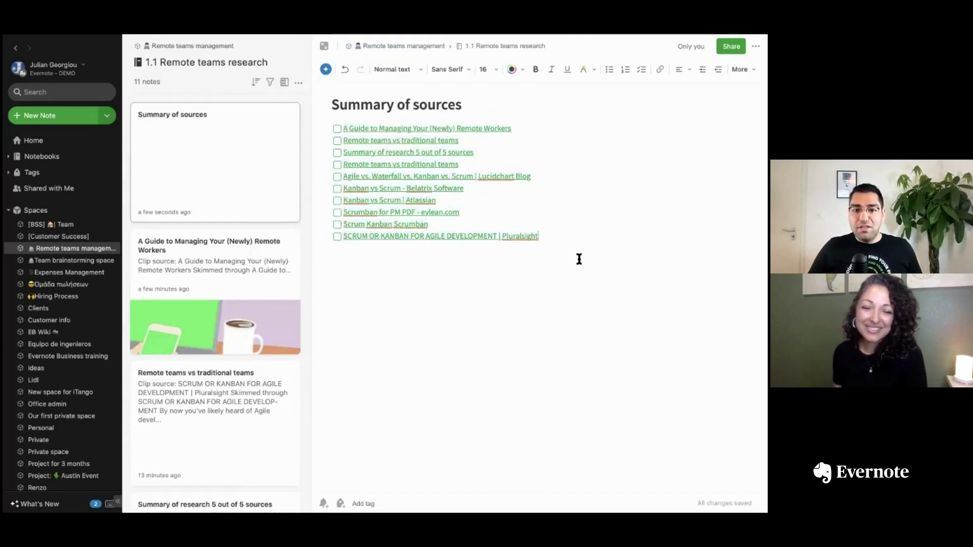
# - Tick the checkbox for "A Guide to Managing Your (Newly) Remote Workers" and open that note through its link
pyautogui.click(337, 130)
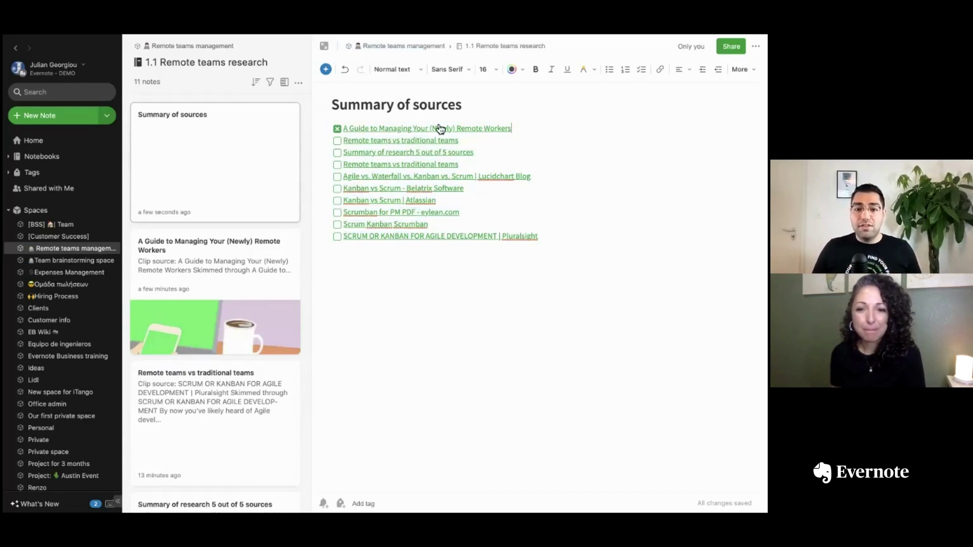
pyautogui.moveTo(348, 130)
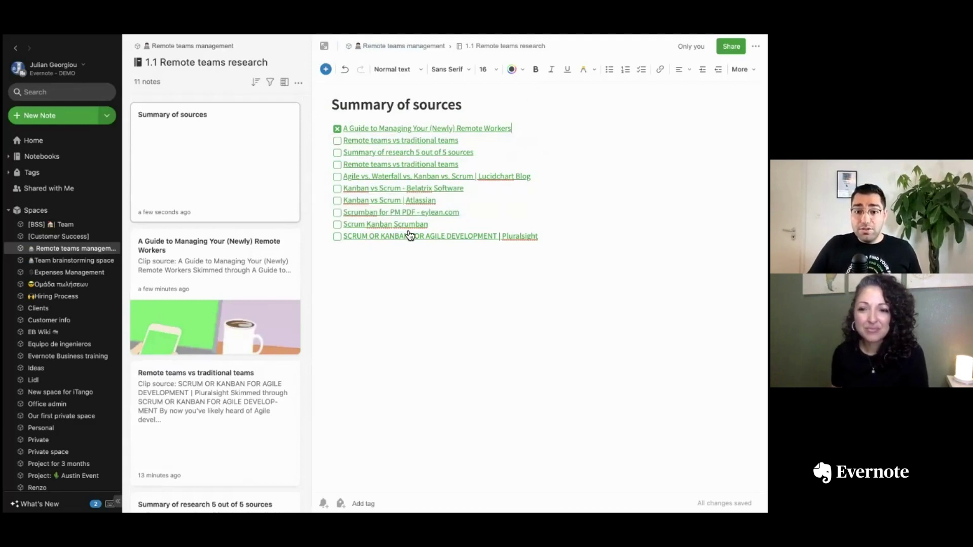
pyautogui.moveTo(419, 149)
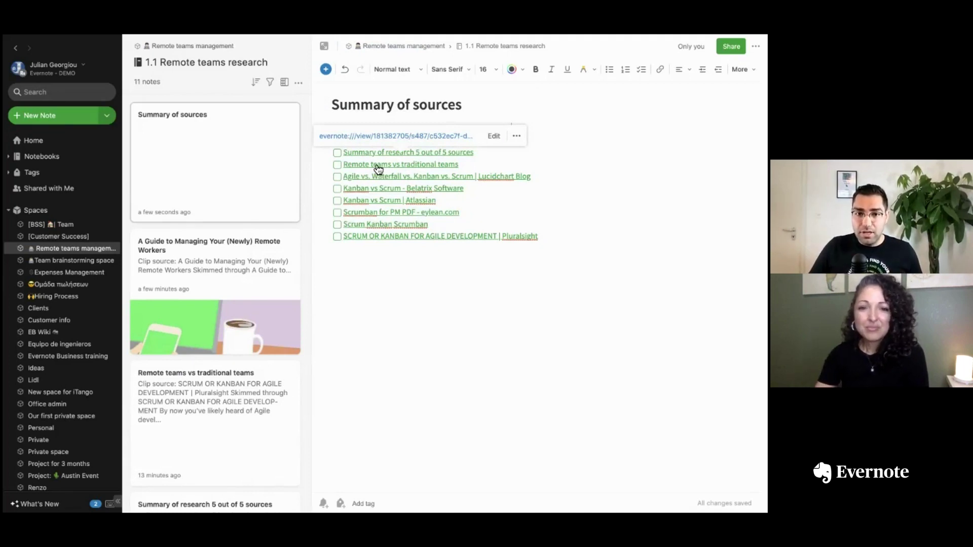
pyautogui.click(472, 127)
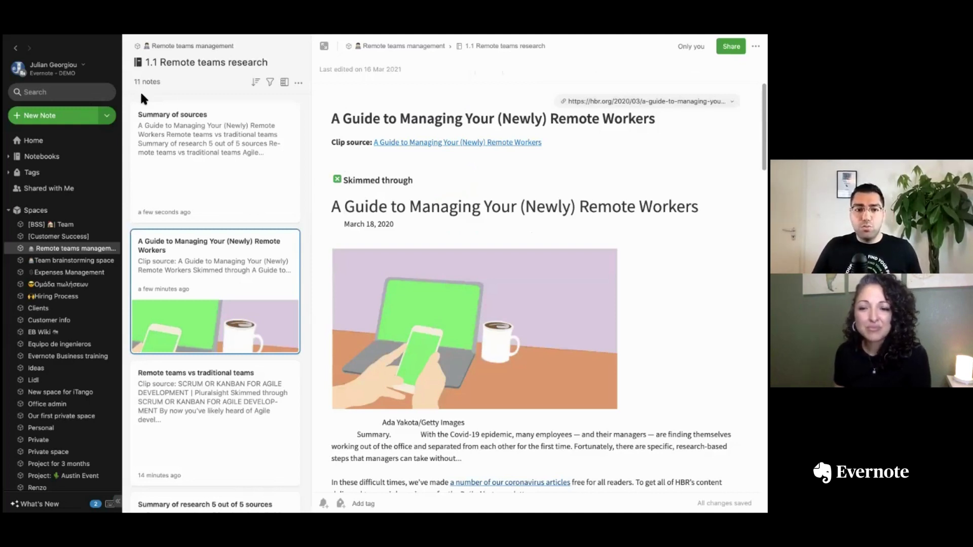
# - Search all notes for "company" with a filter on the colleague's first name, and examine the highlighted handwritten meeting notes in the Evergreen Energy note
pyautogui.click(64, 93)
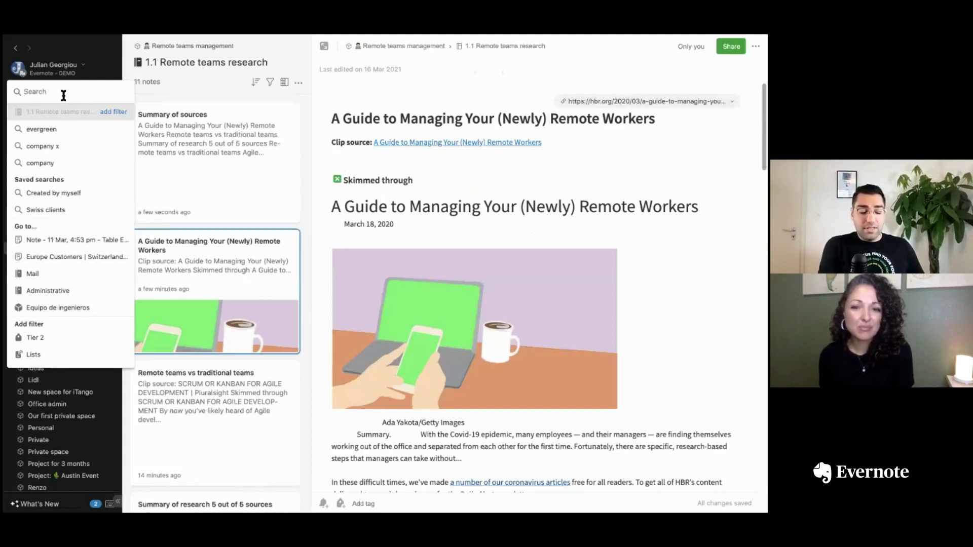
pyautogui.write('matthew')
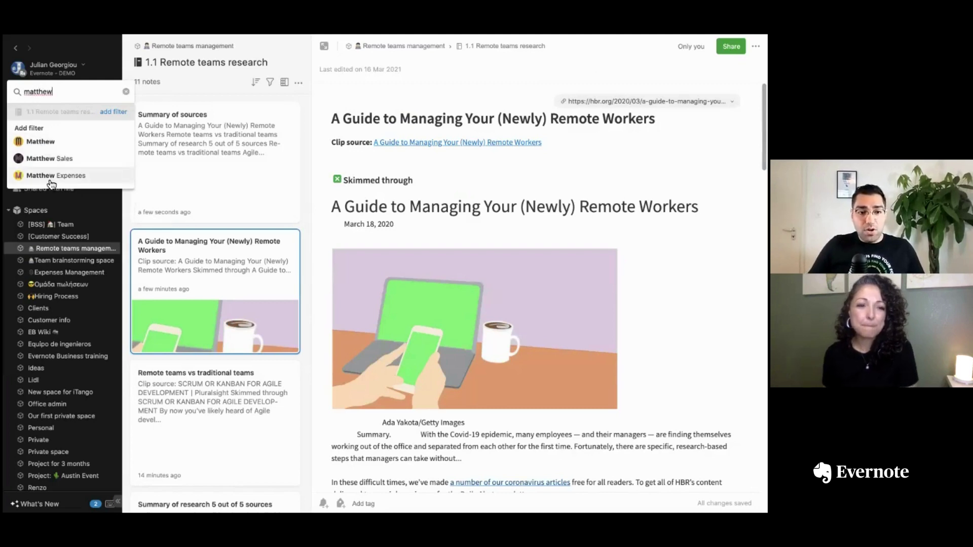
pyautogui.click(49, 145)
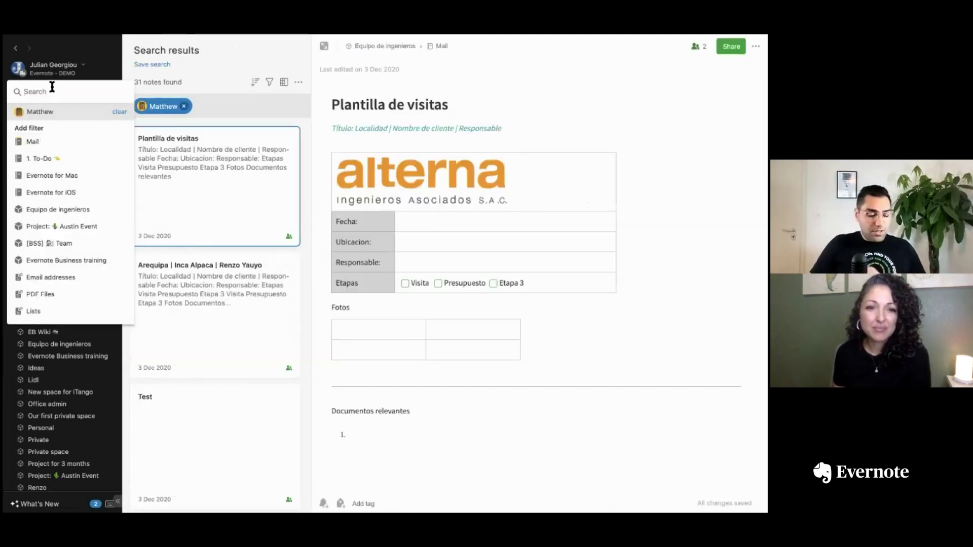
pyautogui.write('company')
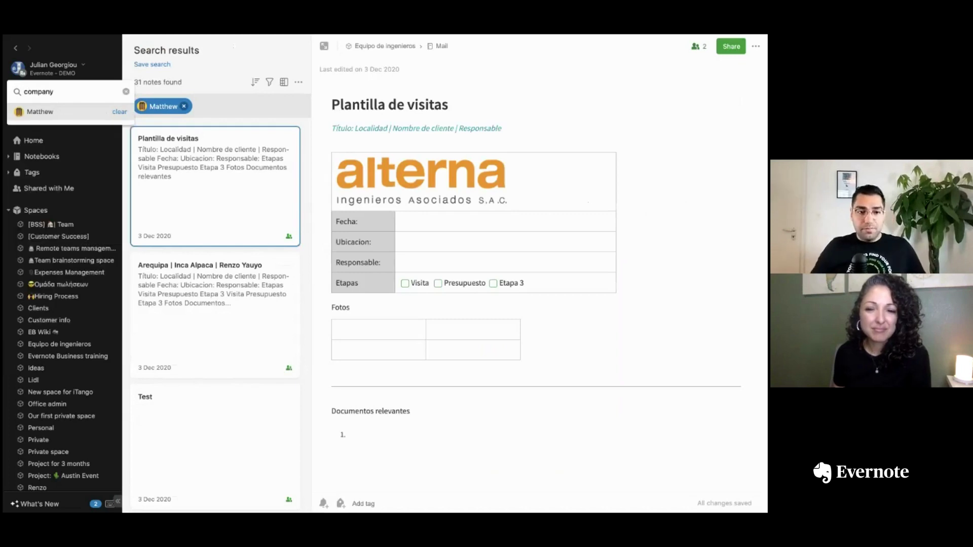
pyautogui.press('Return')
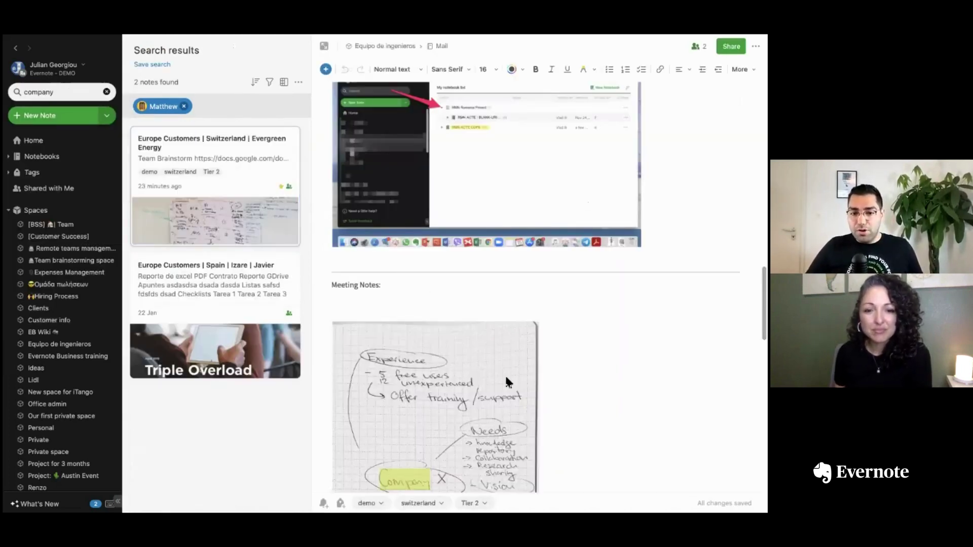
pyautogui.scroll(-3, 507, 375)
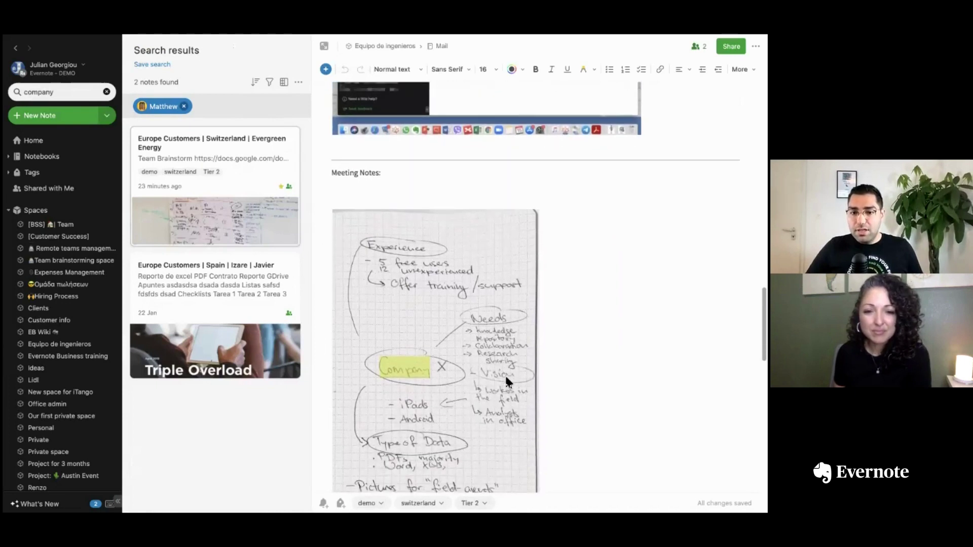
pyautogui.scroll(-1, 506, 378)
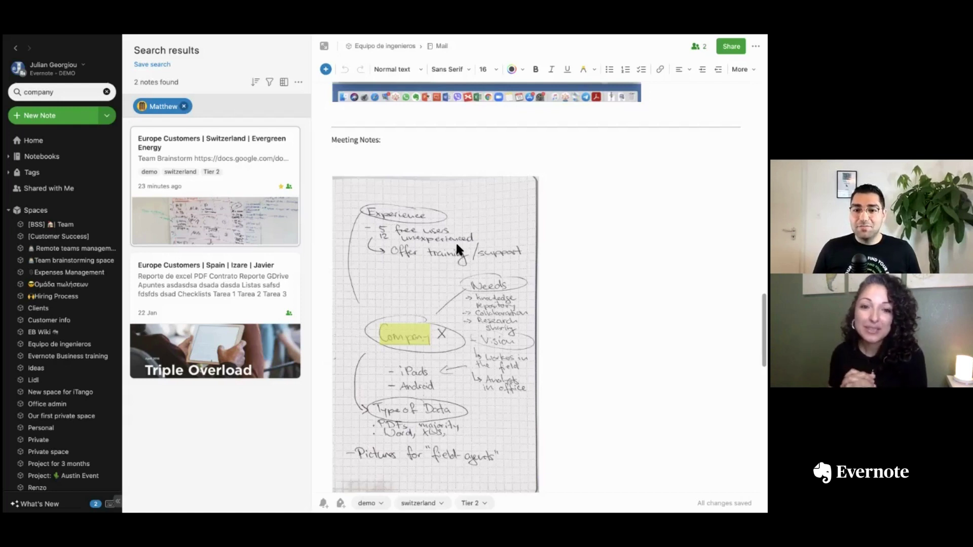
pyautogui.scroll(1, 456, 241)
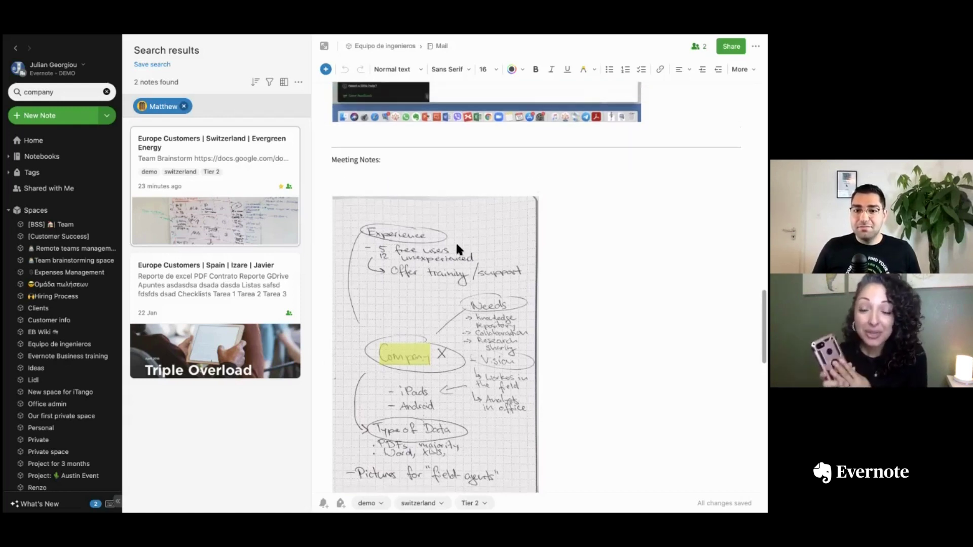
pyautogui.scroll(1, 455, 247)
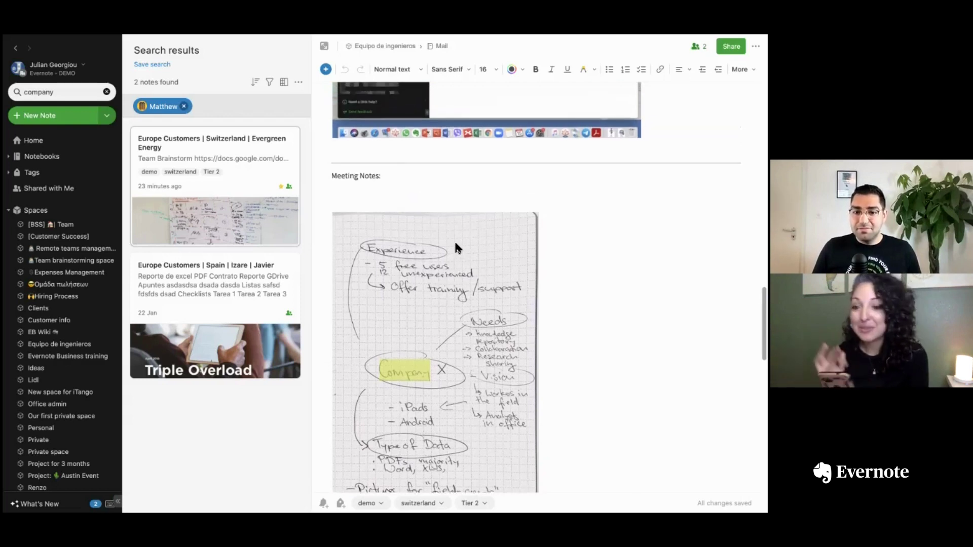